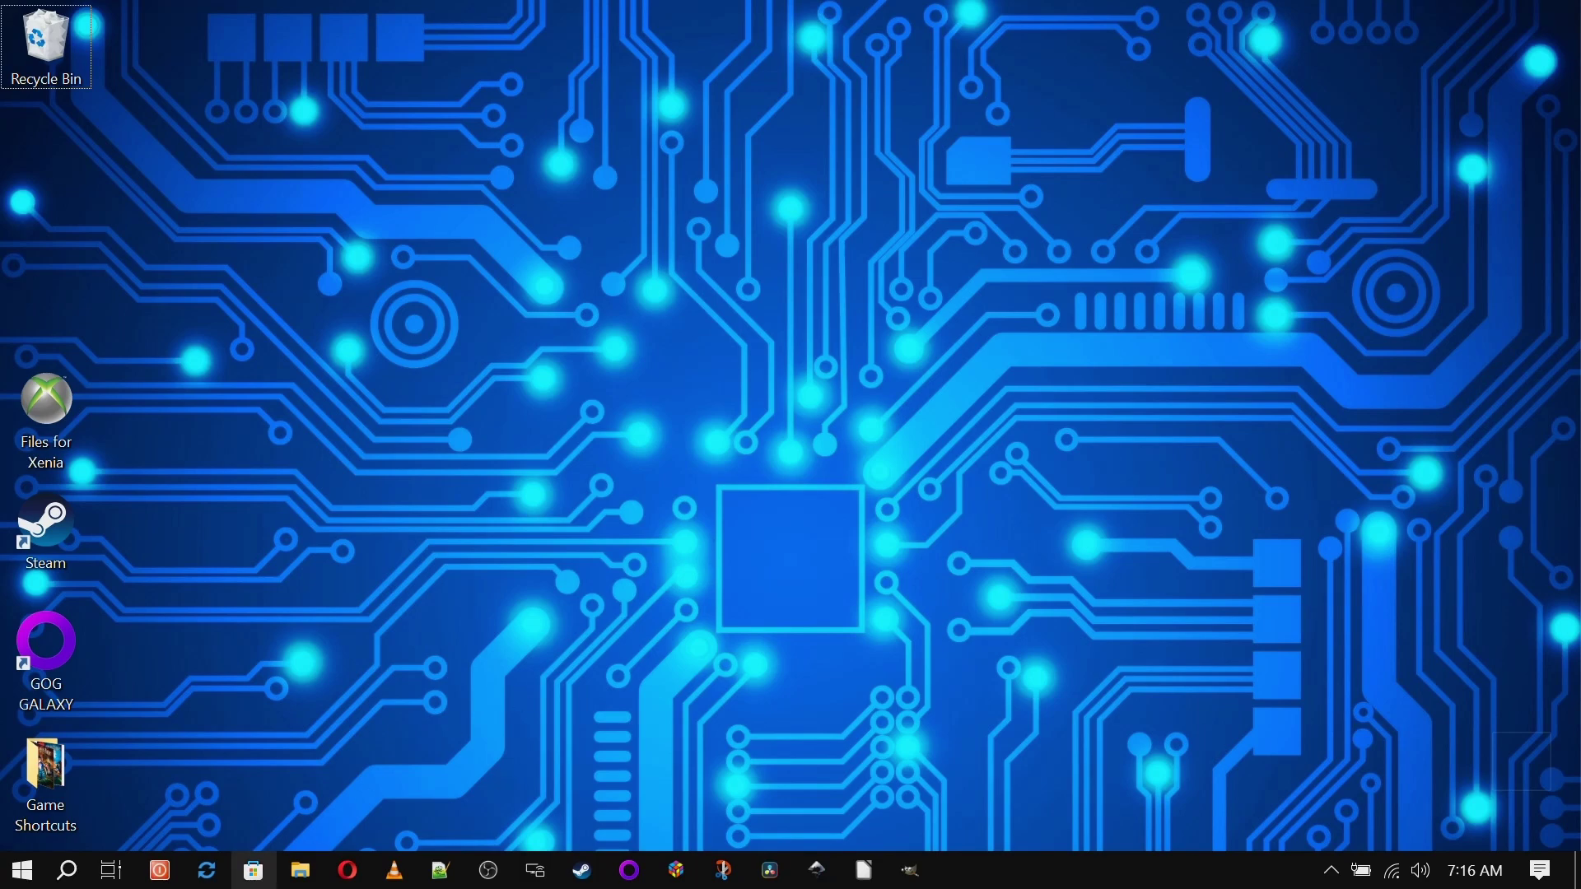
Step: Browse in File Explorer to the Windows folder on Local Disk (C:)
{"action": "left_click", "coordinate": [300, 873]}
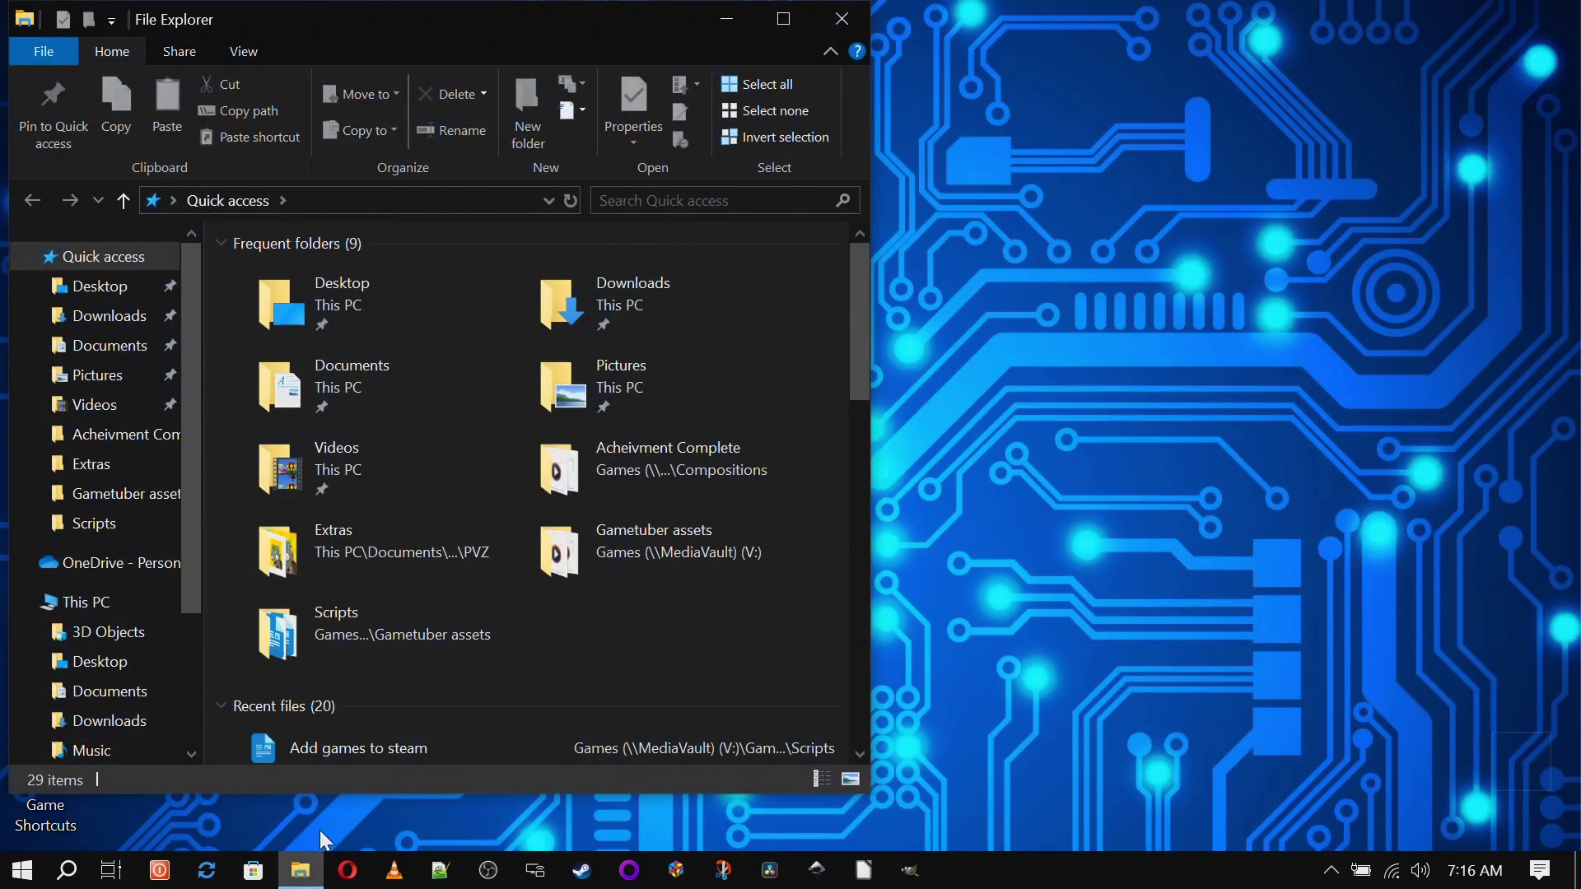
{"action": "left_click", "coordinate": [113, 605]}
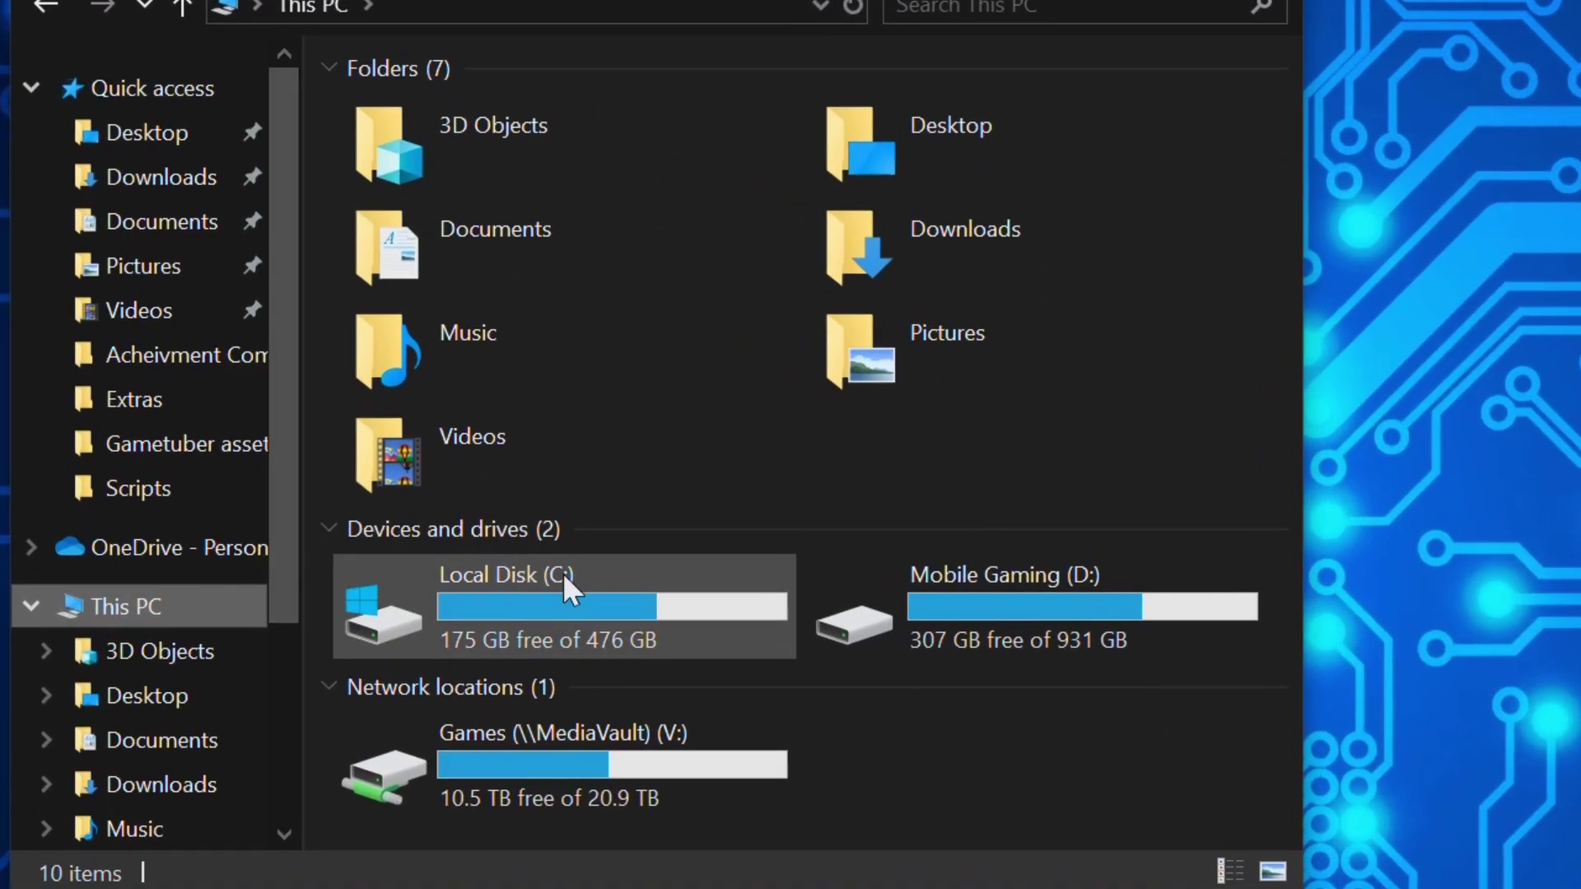
{"action": "double_click", "coordinate": [376, 580]}
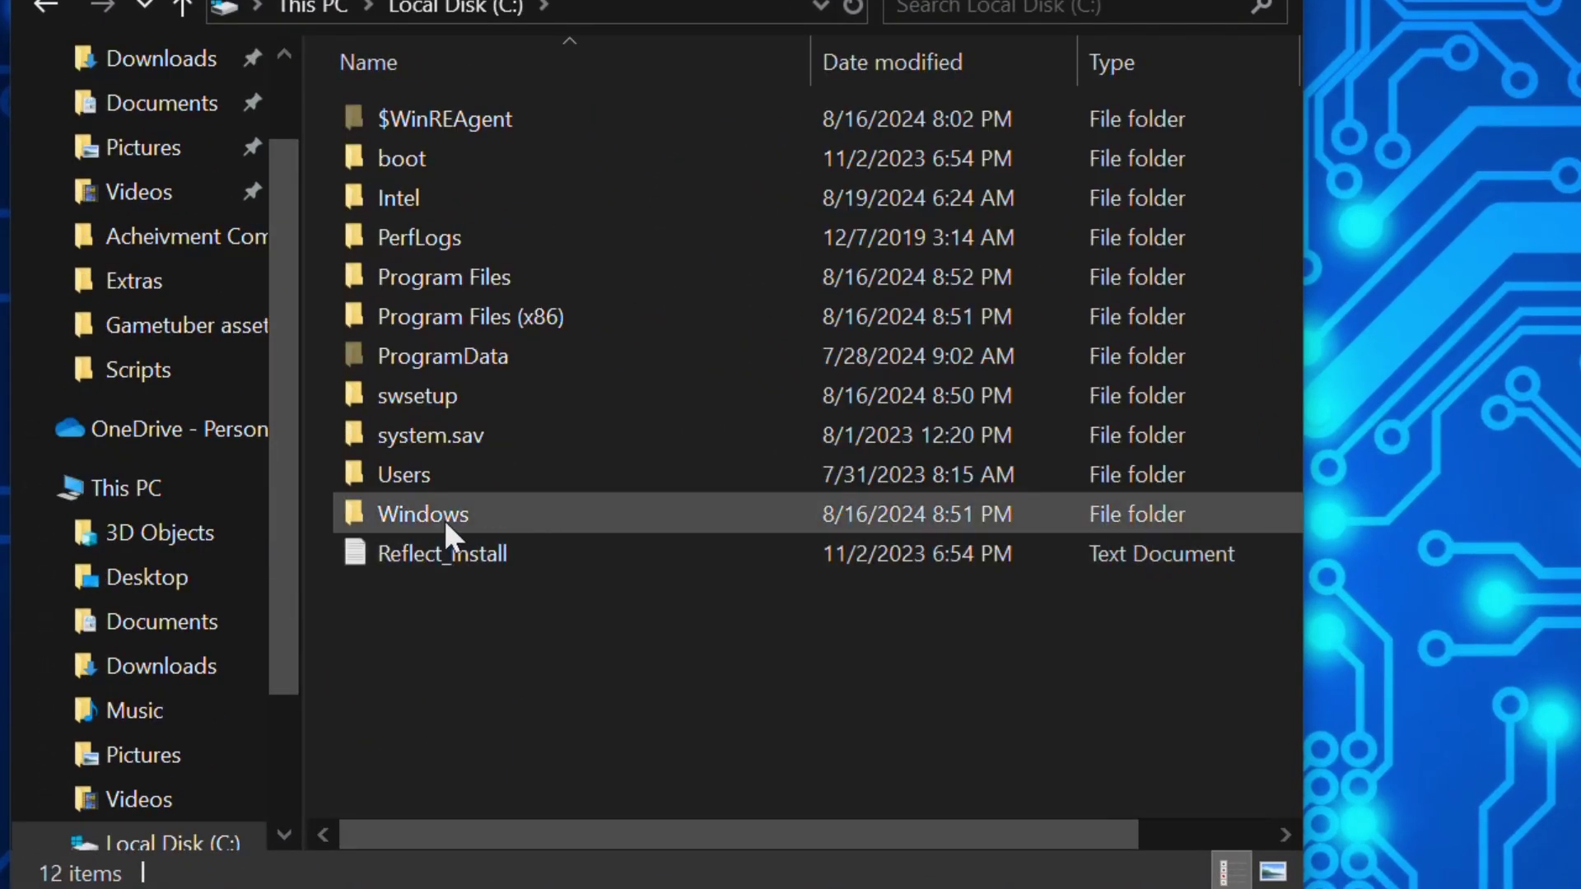
{"action": "double_click", "coordinate": [445, 517]}
{"action": "scroll", "coordinate": [443, 520], "scroll_direction": "down", "scroll_amount": 14}
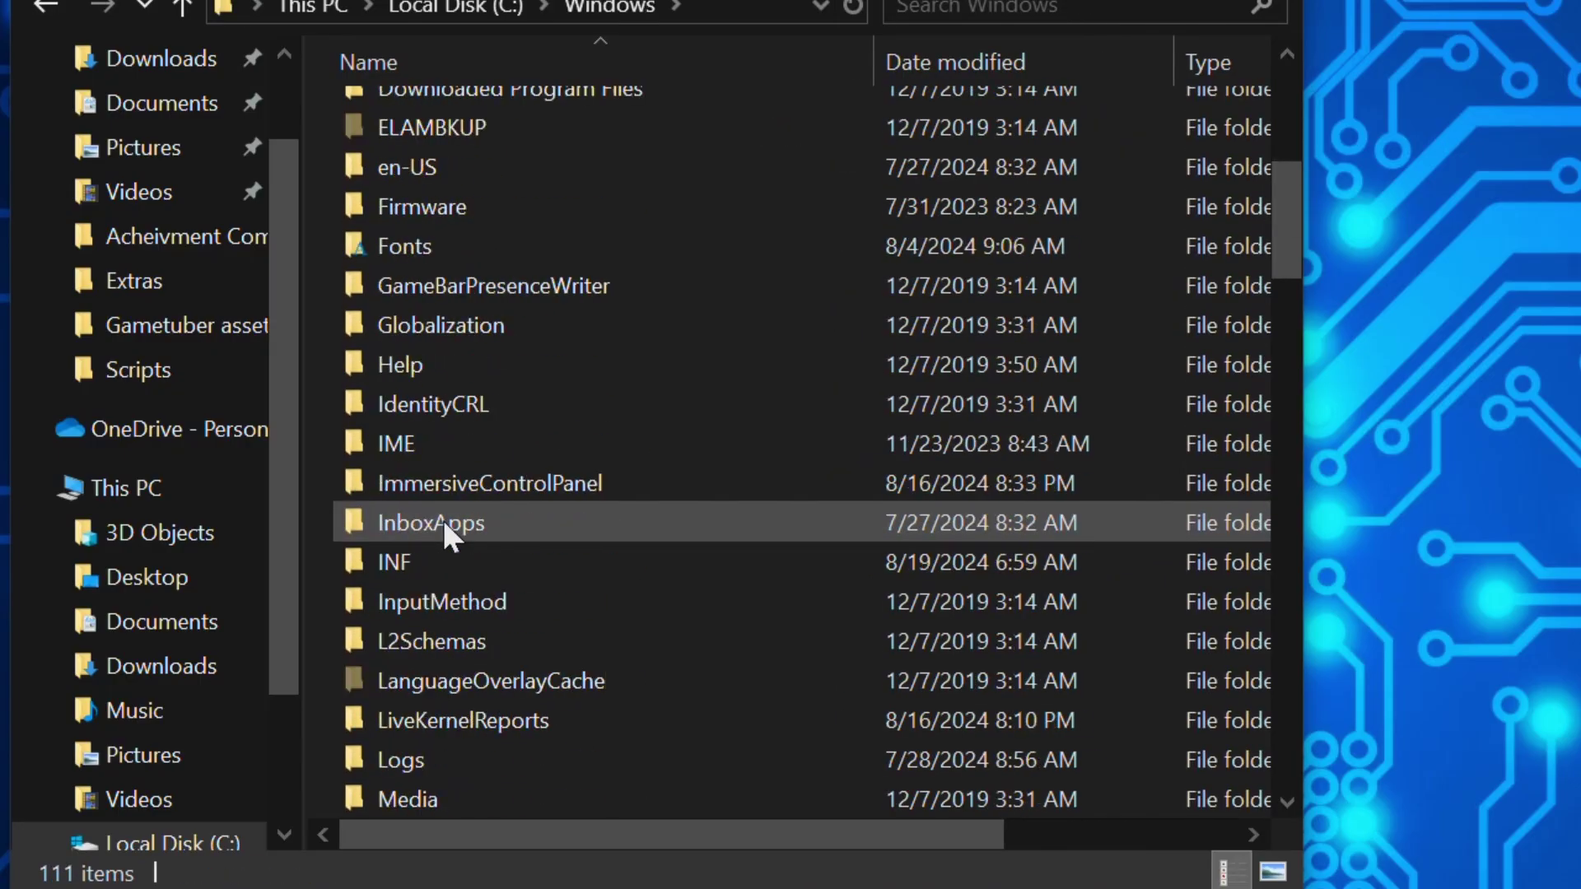
{"action": "scroll", "coordinate": [443, 520], "scroll_direction": "down", "scroll_amount": 13}
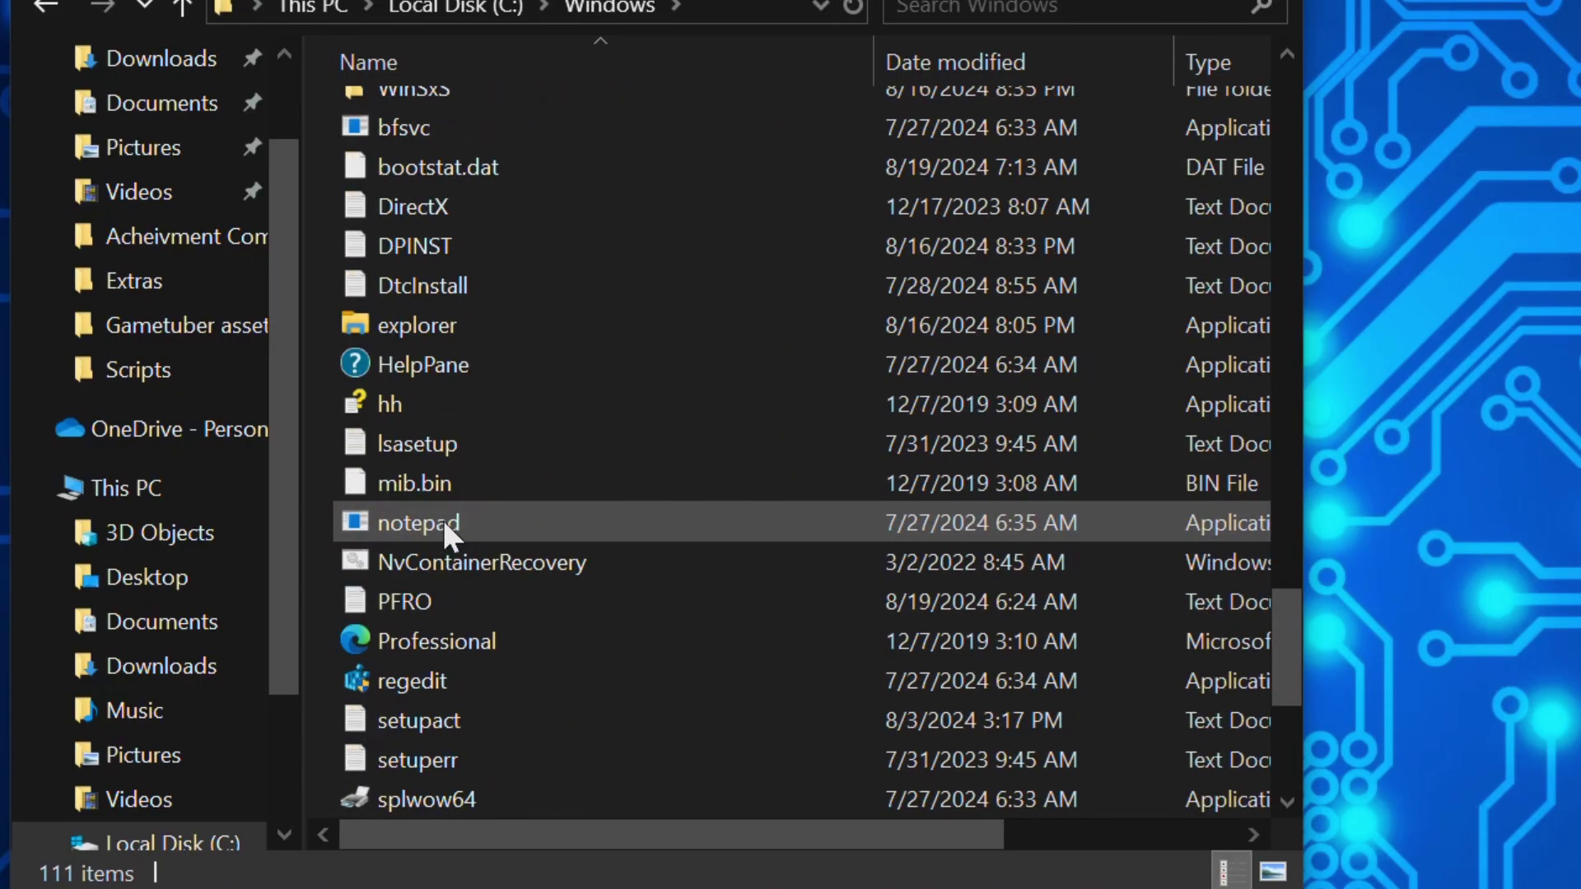
Step: Create a desktop shortcut to the explorer program
{"action": "right_click", "coordinate": [409, 321]}
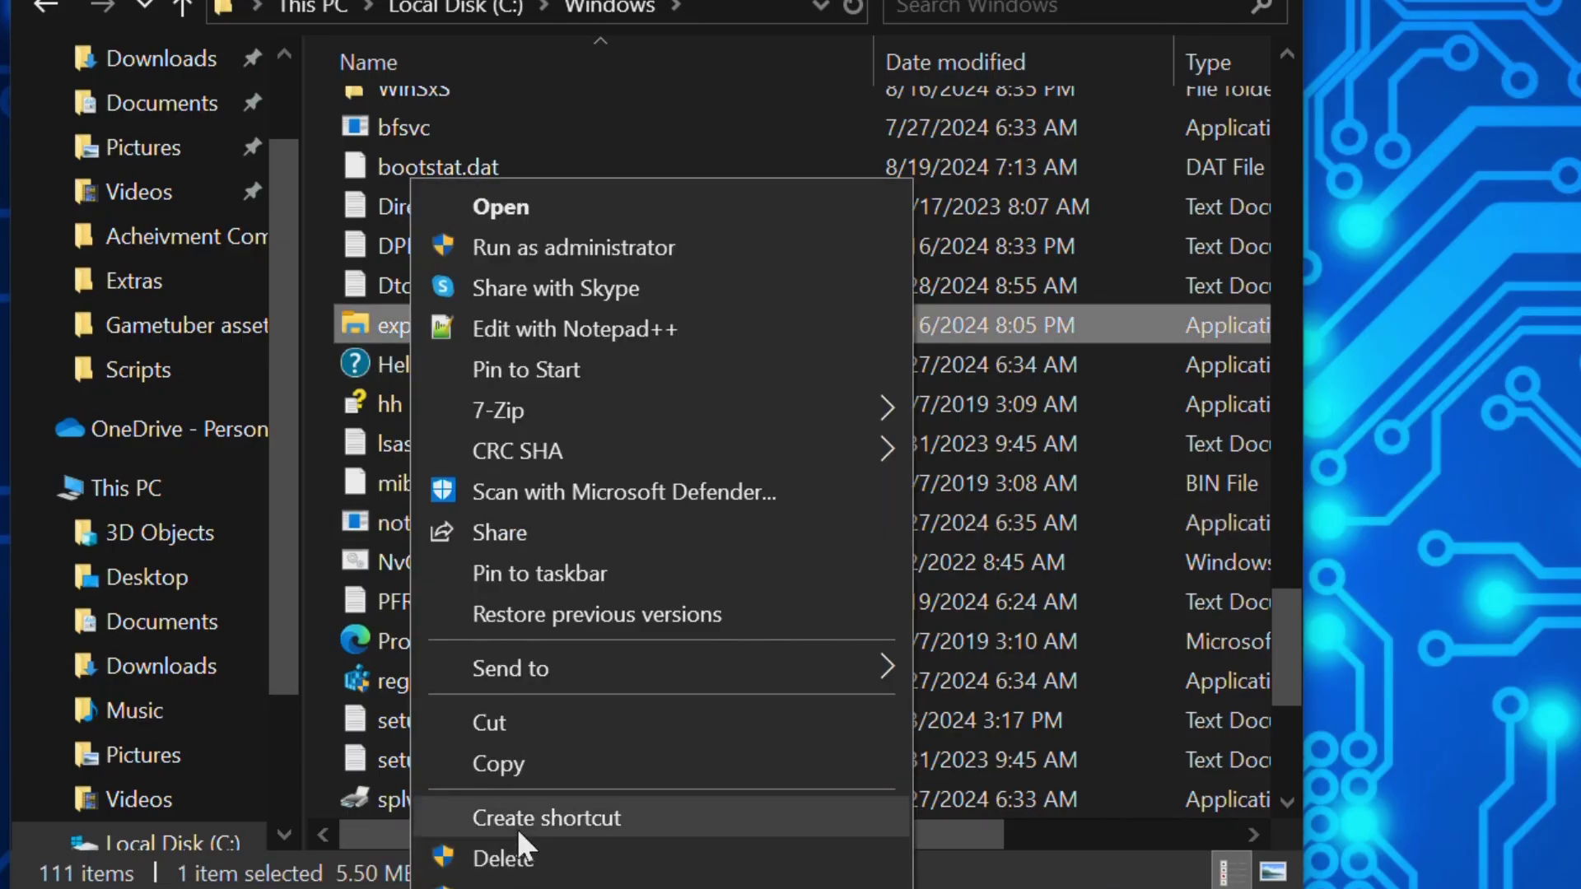
{"action": "left_click", "coordinate": [546, 818]}
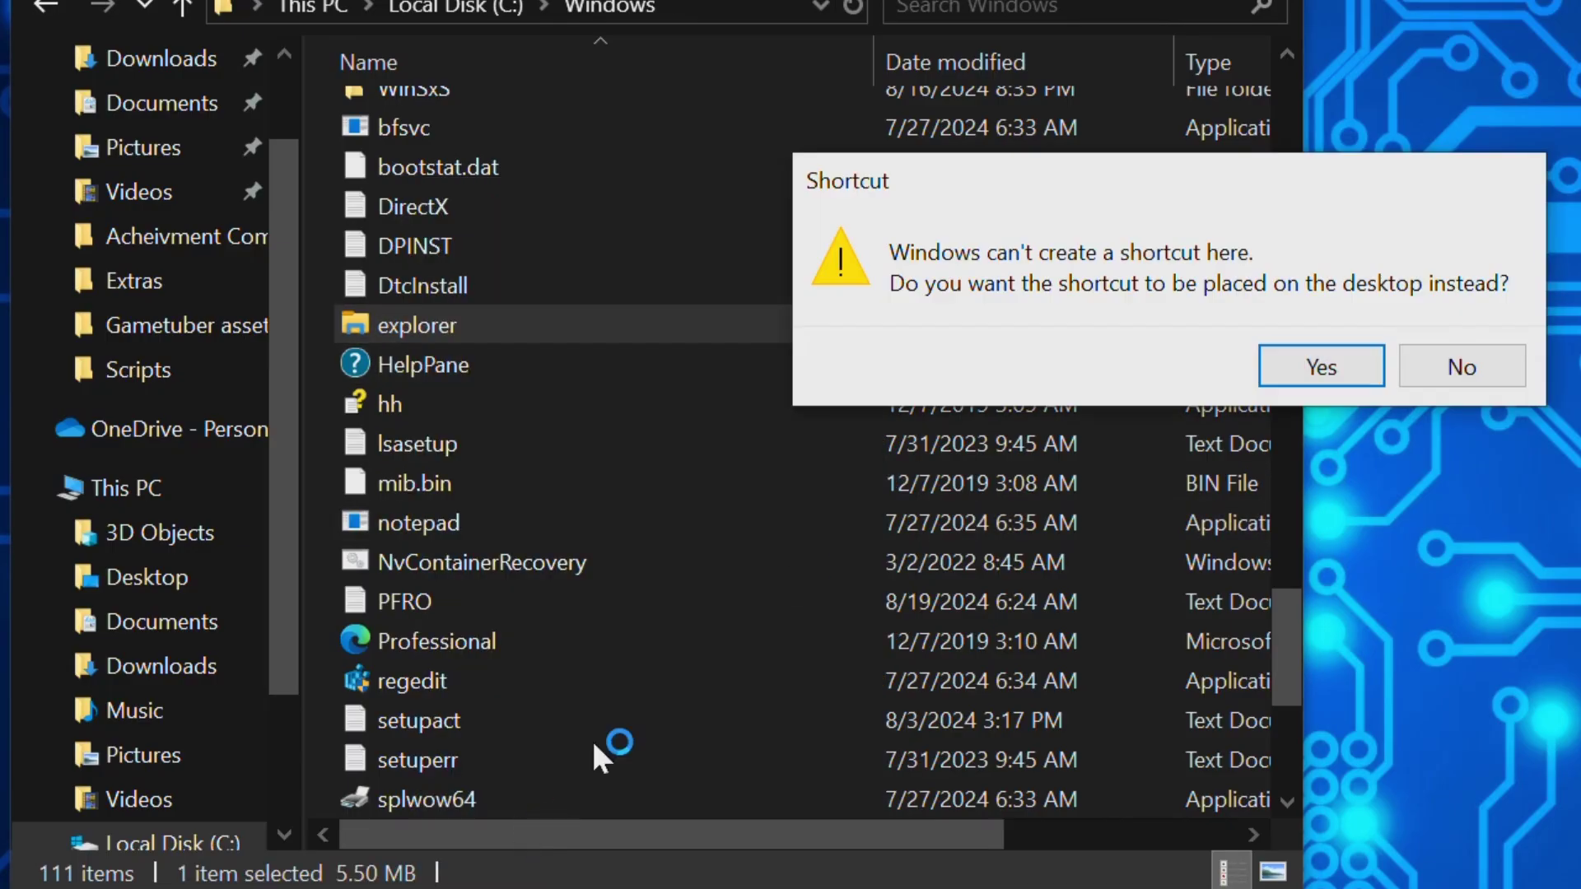
{"action": "left_click", "coordinate": [1341, 367]}
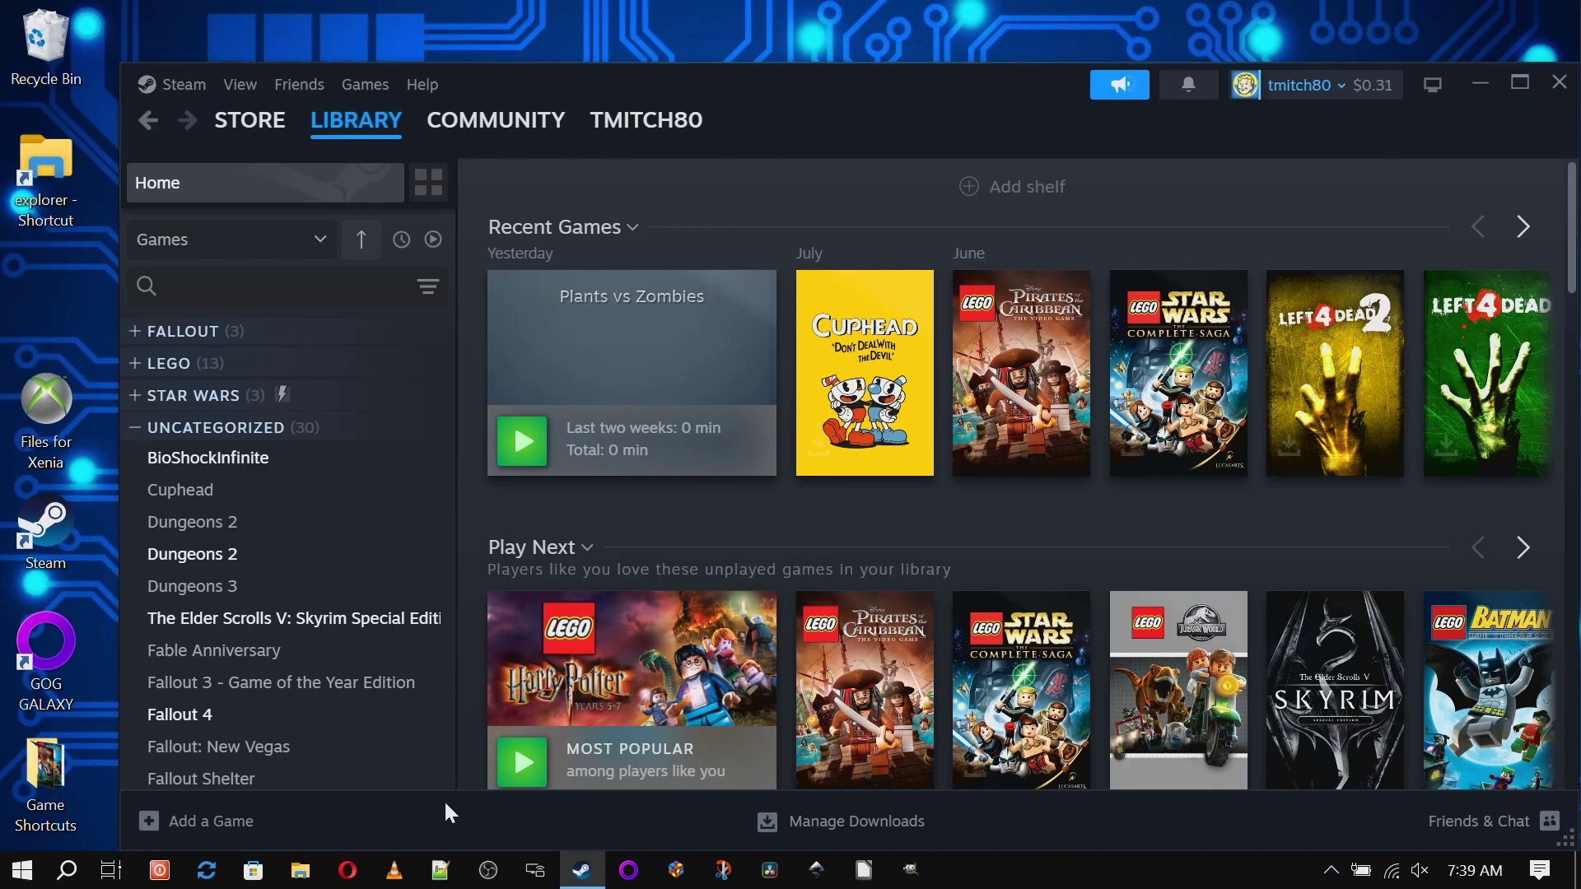
Step: Add the desktop explorer shortcut to Steam as a non-Steam game and open its library page
{"action": "left_click", "coordinate": [164, 821]}
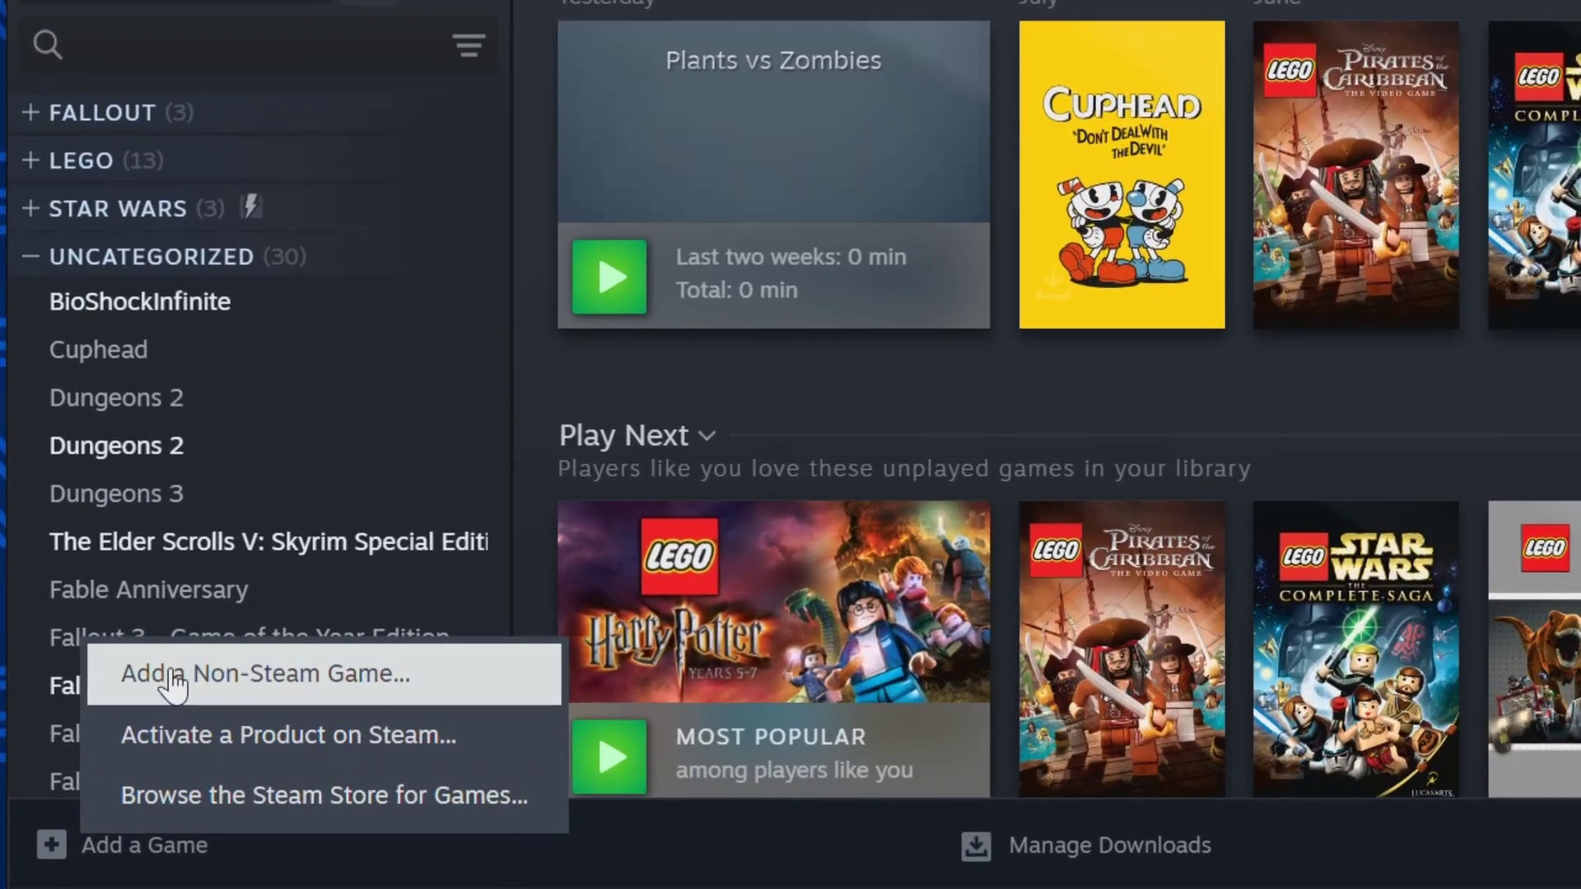
{"action": "left_click", "coordinate": [227, 703]}
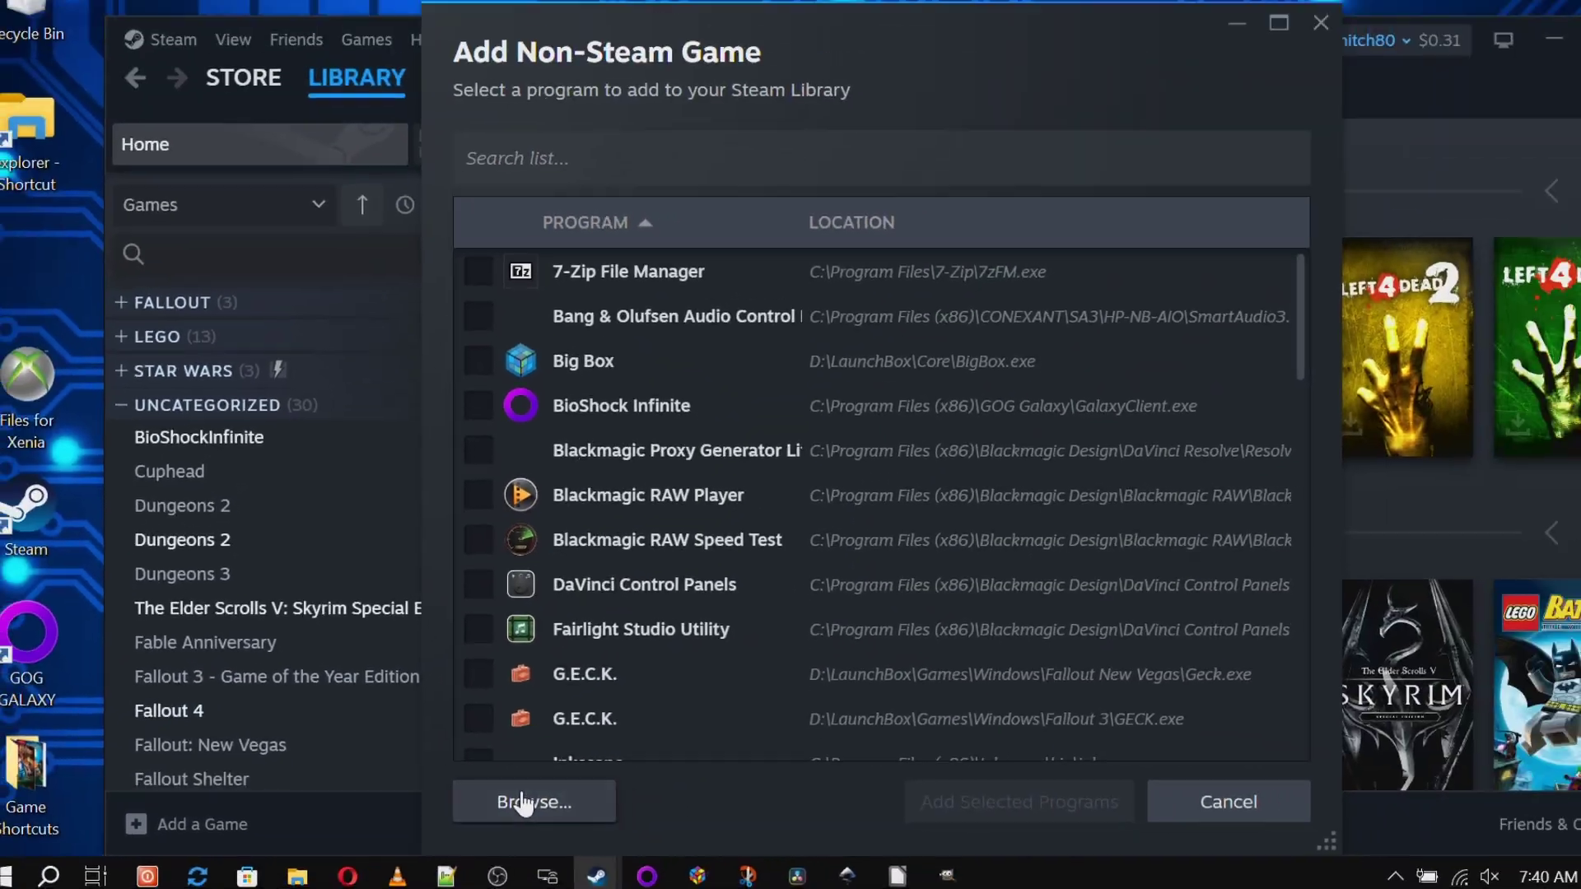
{"action": "left_click", "coordinate": [624, 797]}
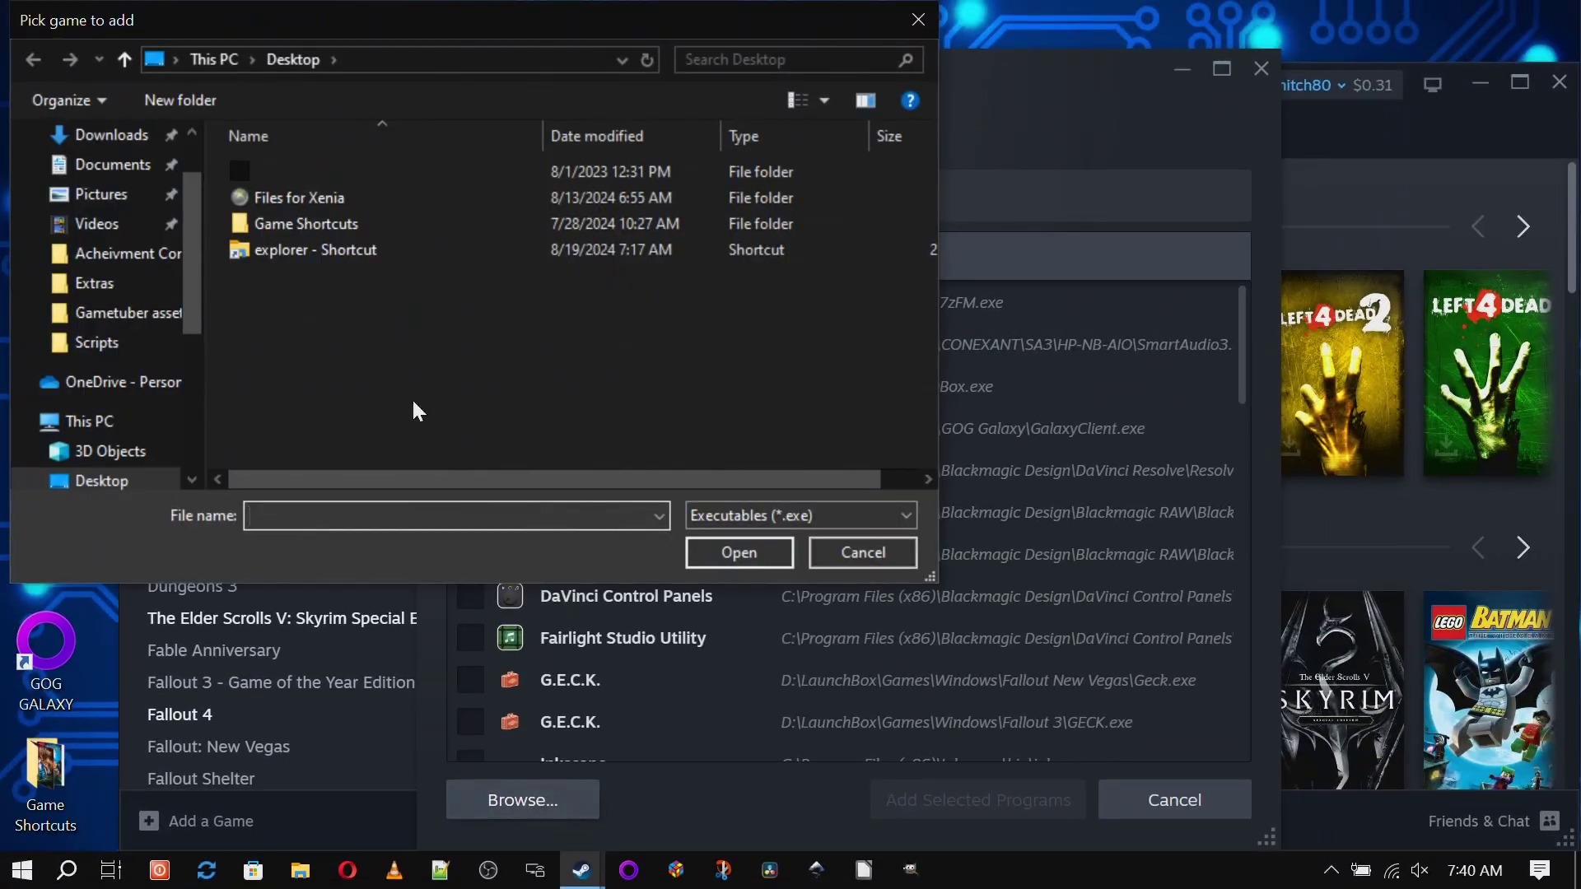
{"action": "left_click", "coordinate": [461, 249]}
{"action": "left_click", "coordinate": [710, 550]}
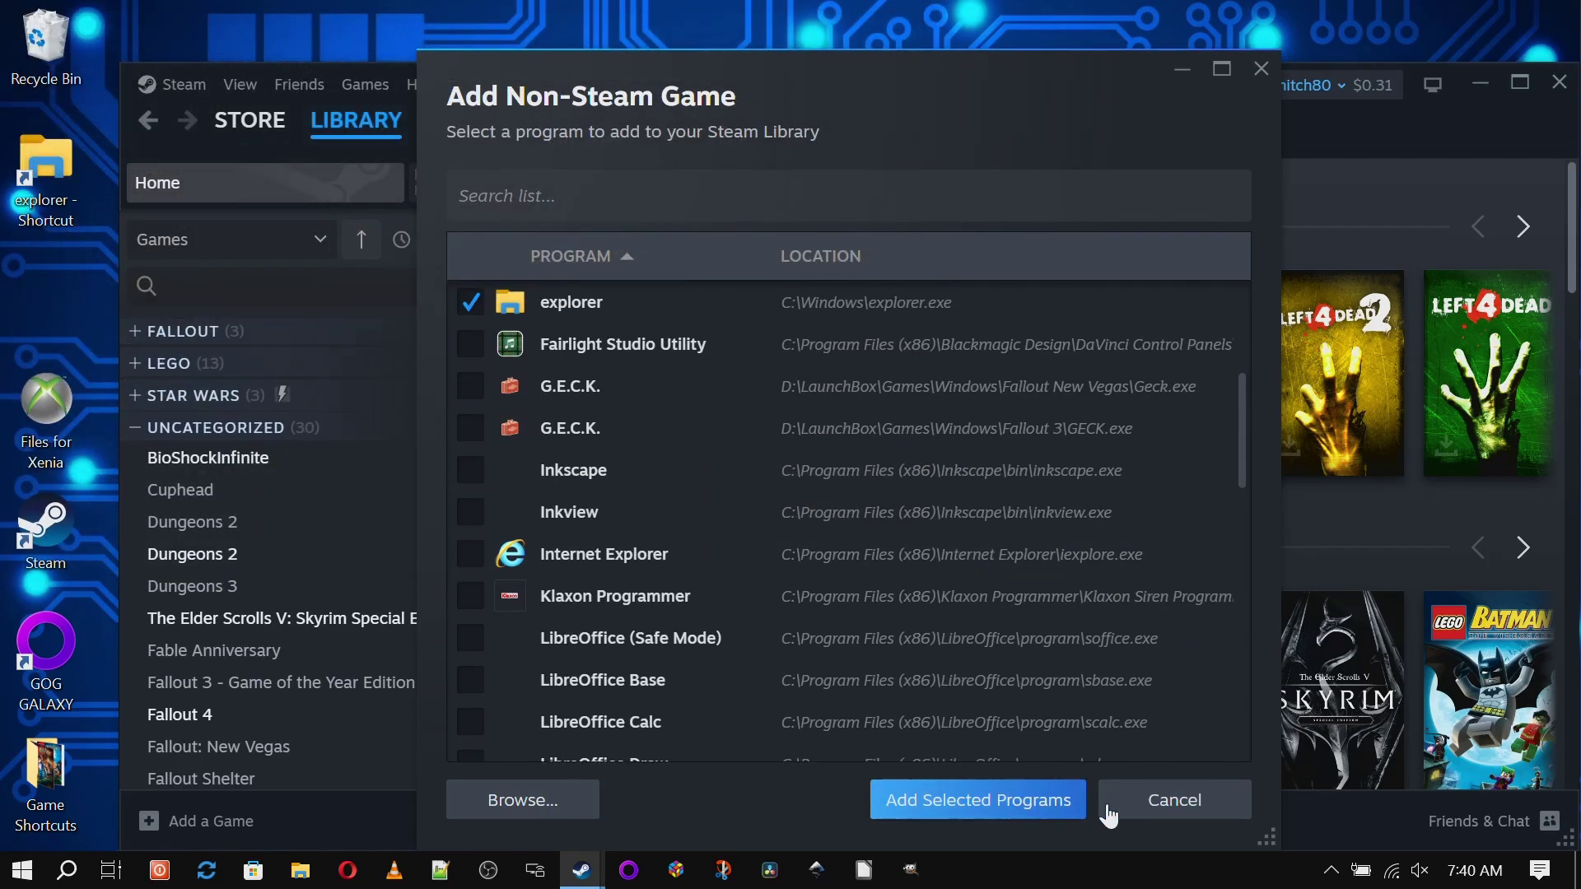
{"action": "left_click", "coordinate": [978, 809]}
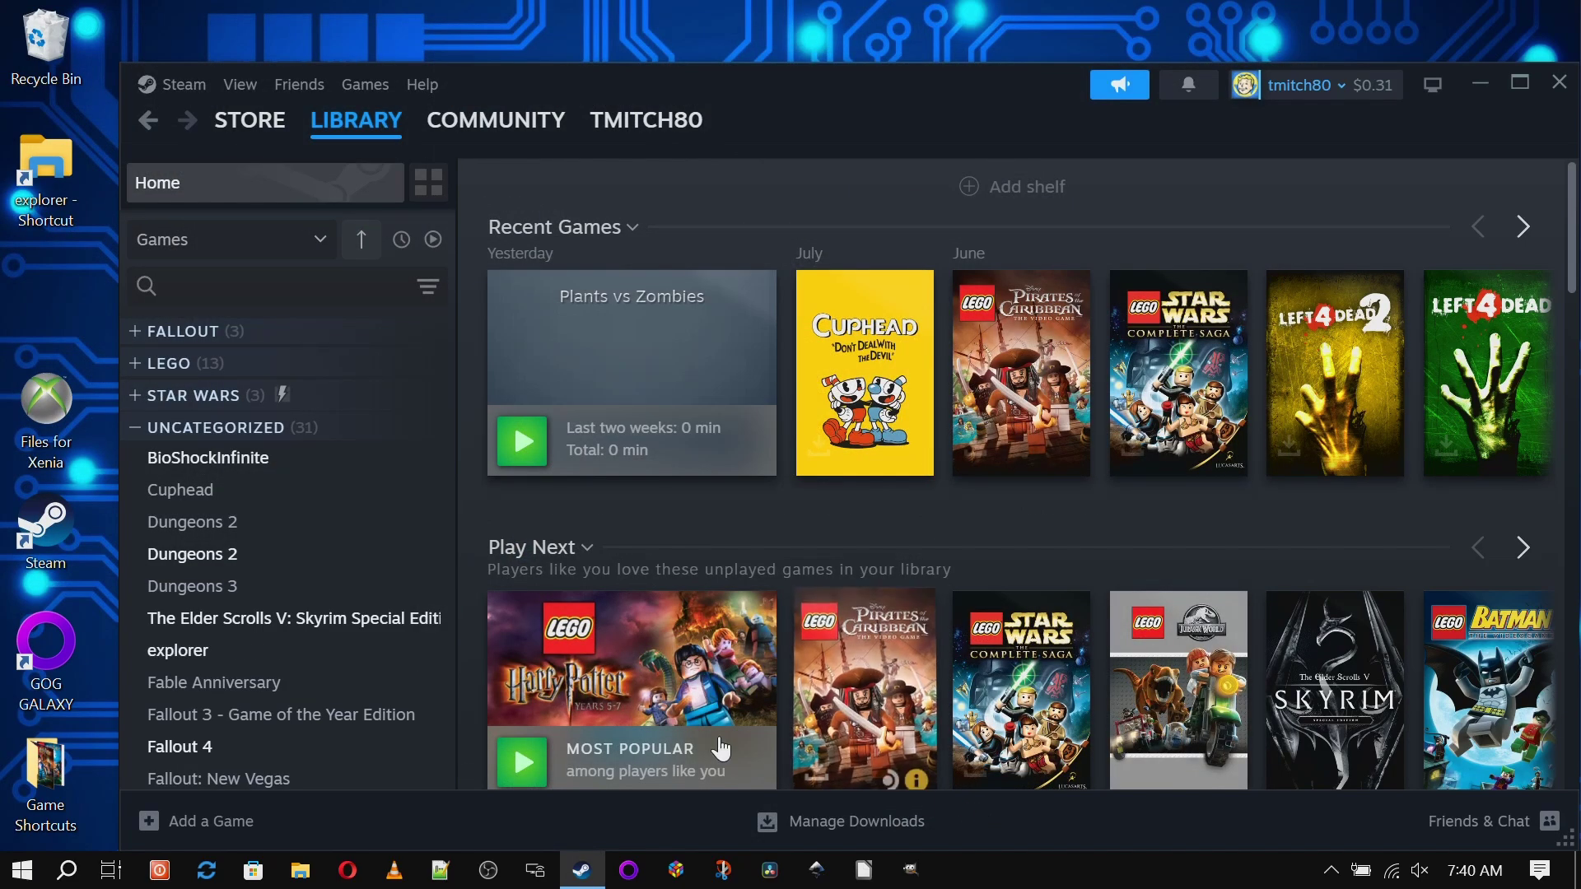
{"action": "scroll", "coordinate": [378, 599], "scroll_direction": "down", "scroll_amount": 3}
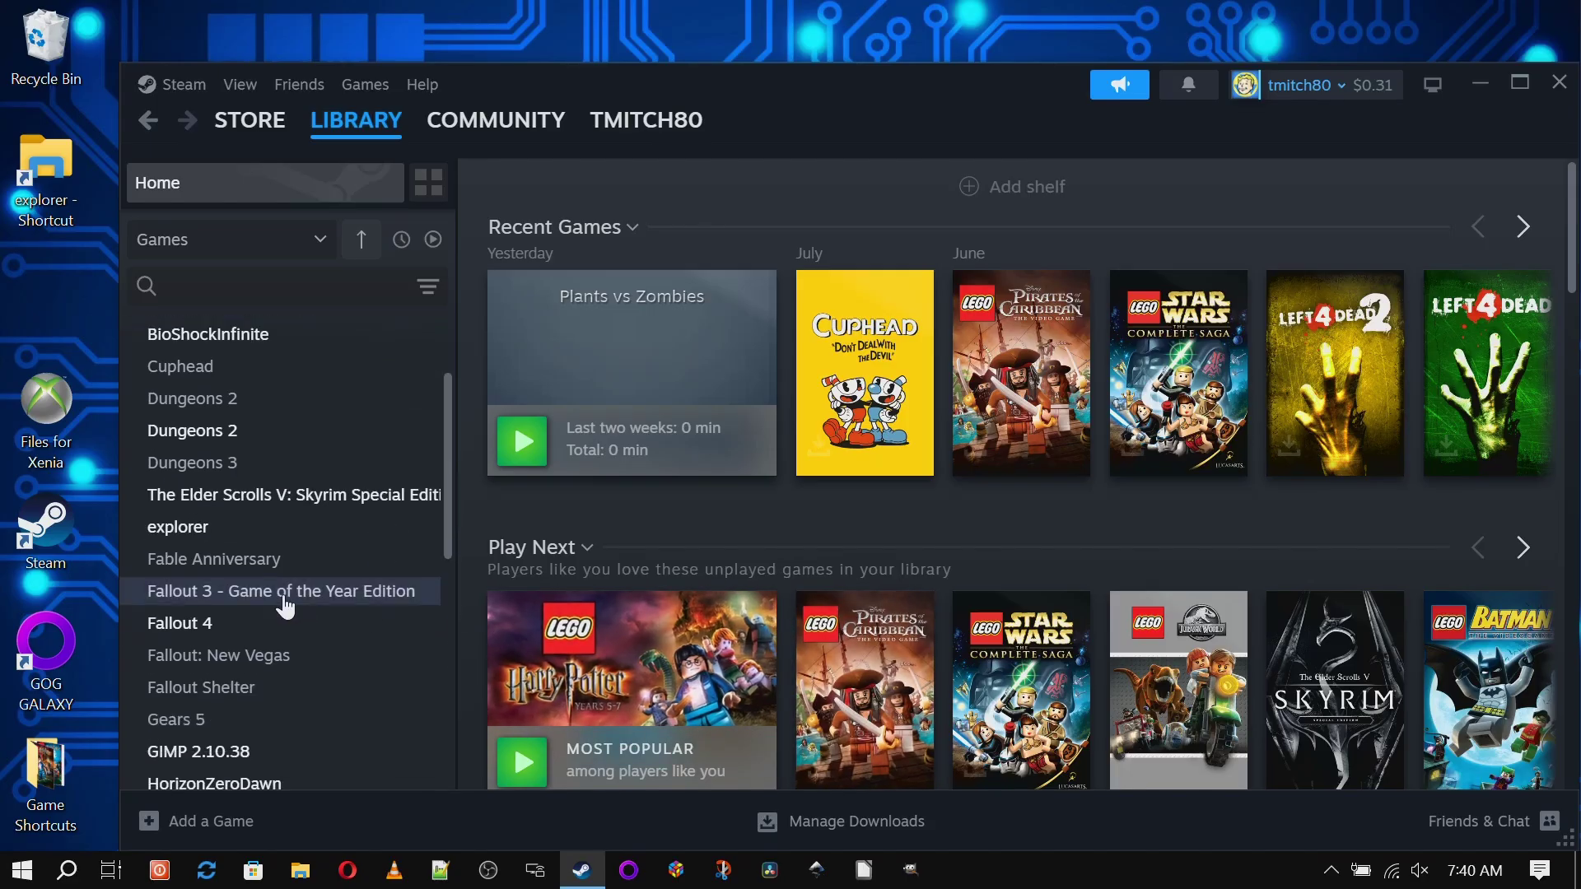
{"action": "left_click", "coordinate": [188, 539]}
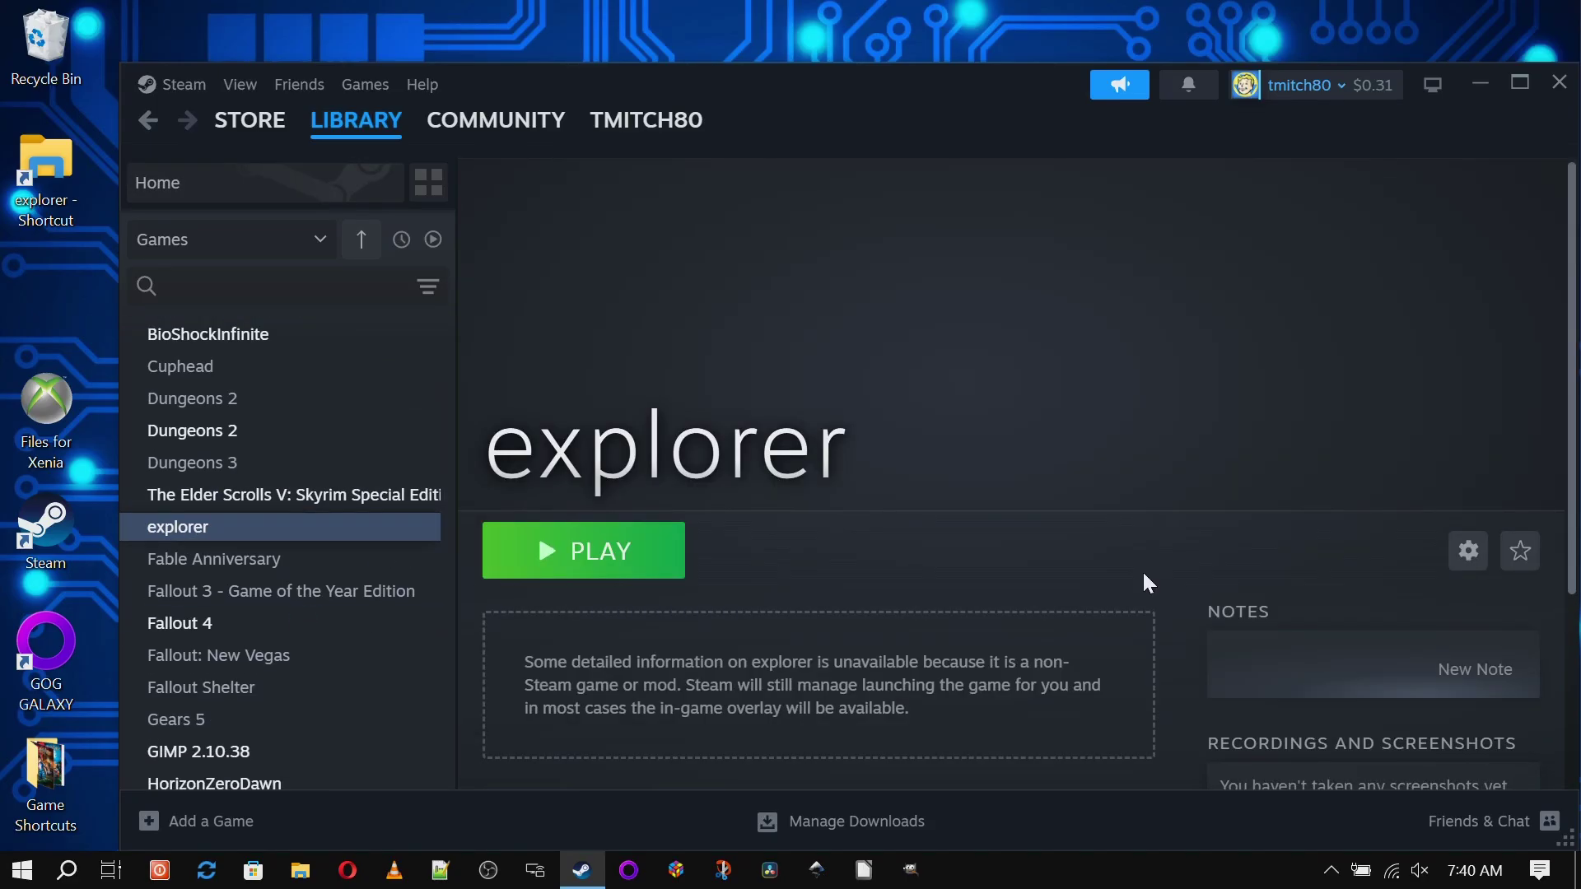
Step: Rename the explorer entry to '_Windows' in its Steam Properties
{"action": "left_click", "coordinate": [1468, 550]}
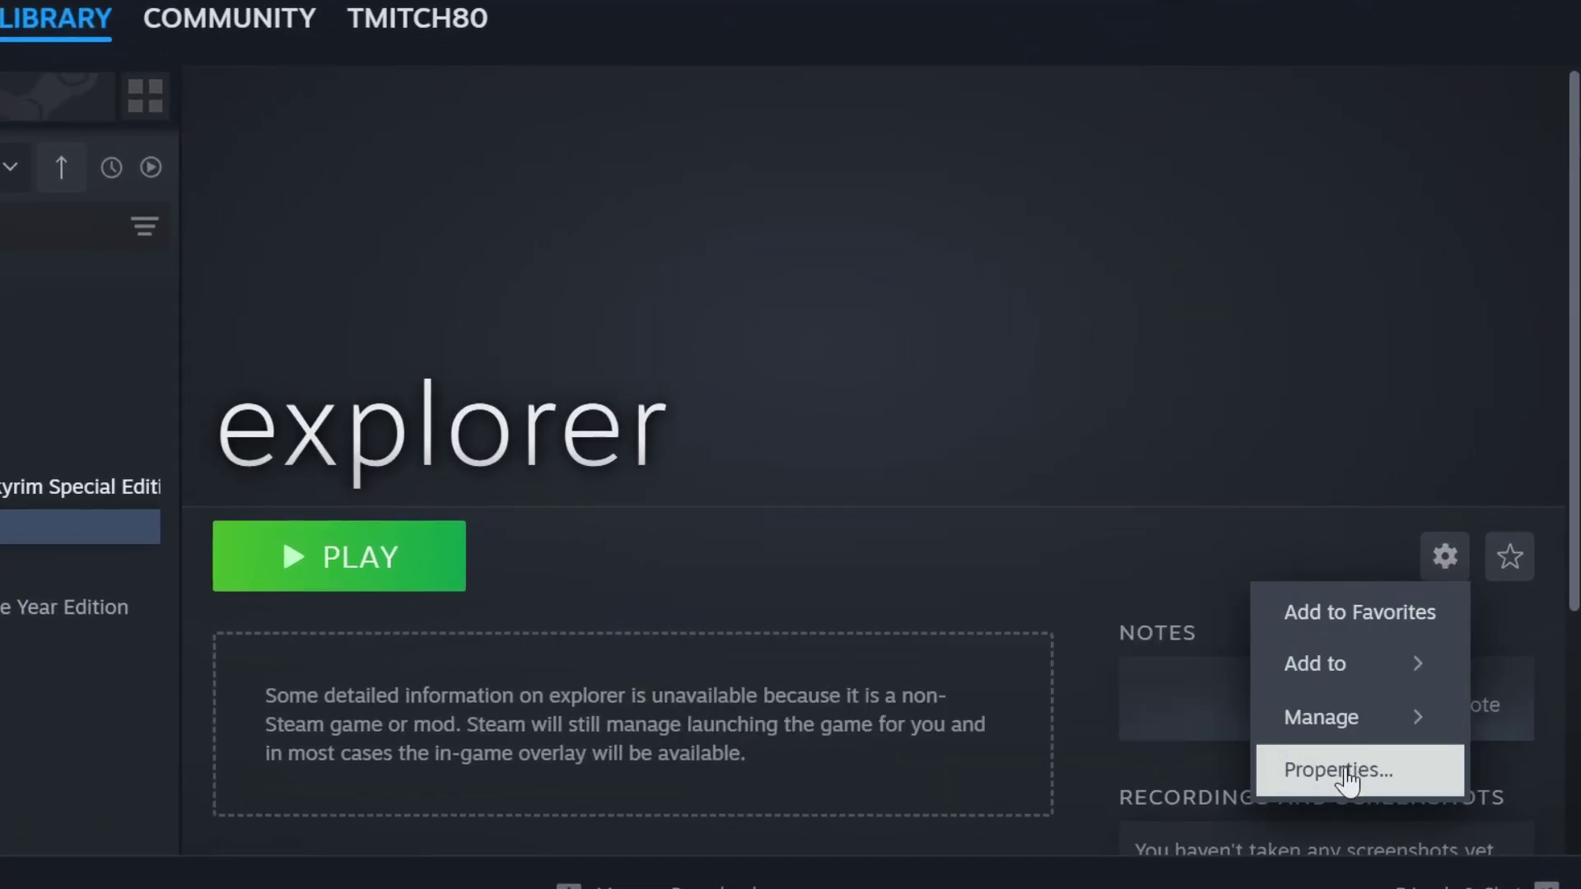
{"action": "left_click", "coordinate": [1342, 772]}
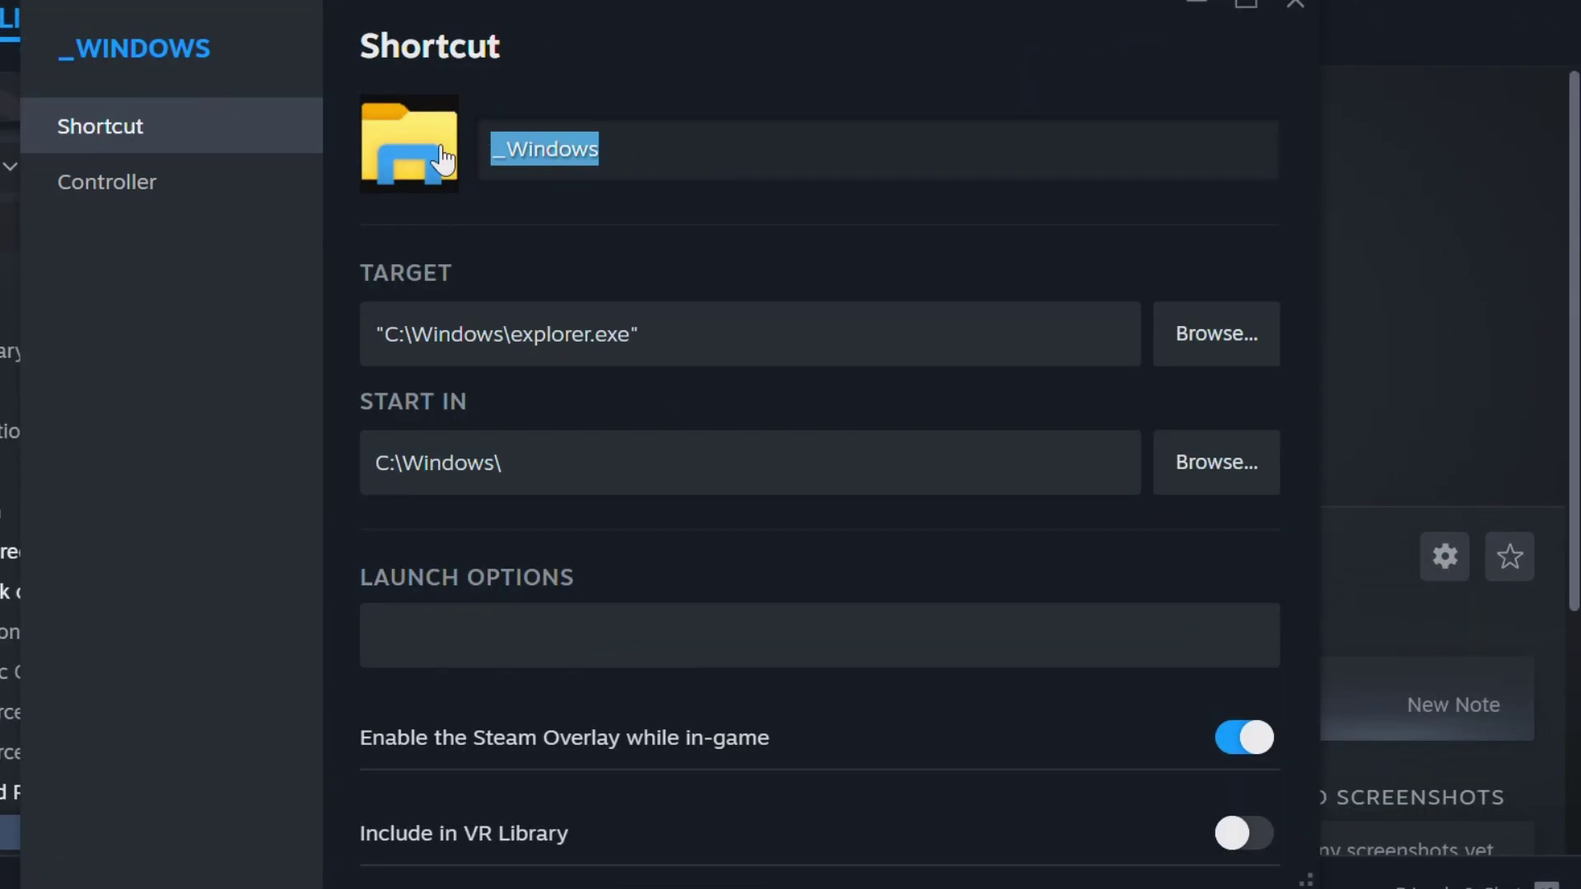
{"action": "type", "text": "1Windows"}
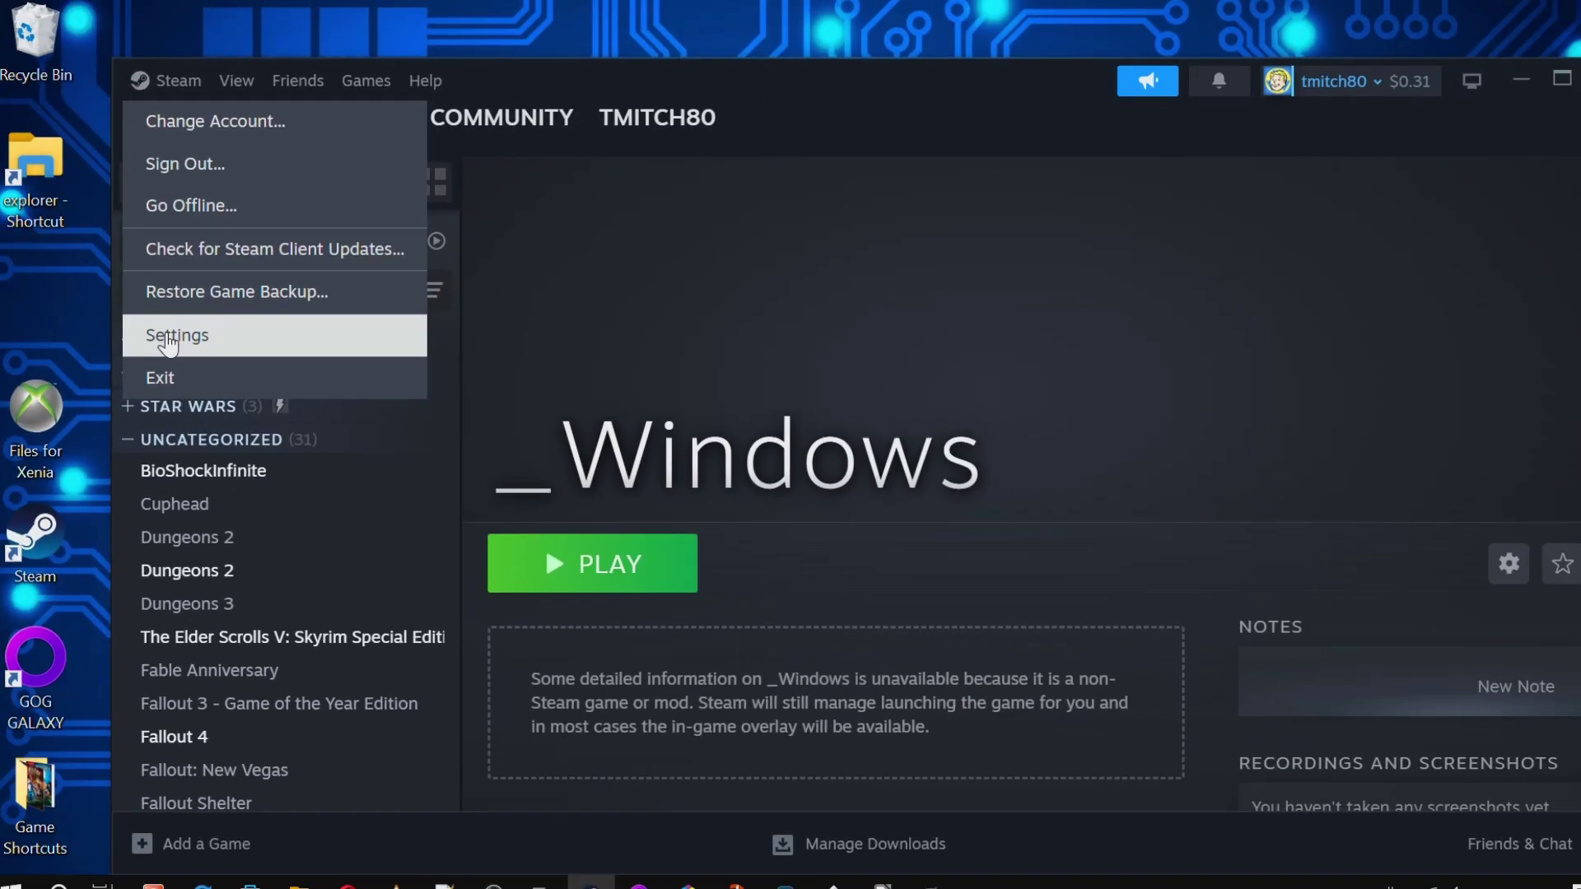
Step: Enable Steam's run-at-startup option in Interface settings, then close the Settings and library windows
{"action": "left_click", "coordinate": [105, 398]}
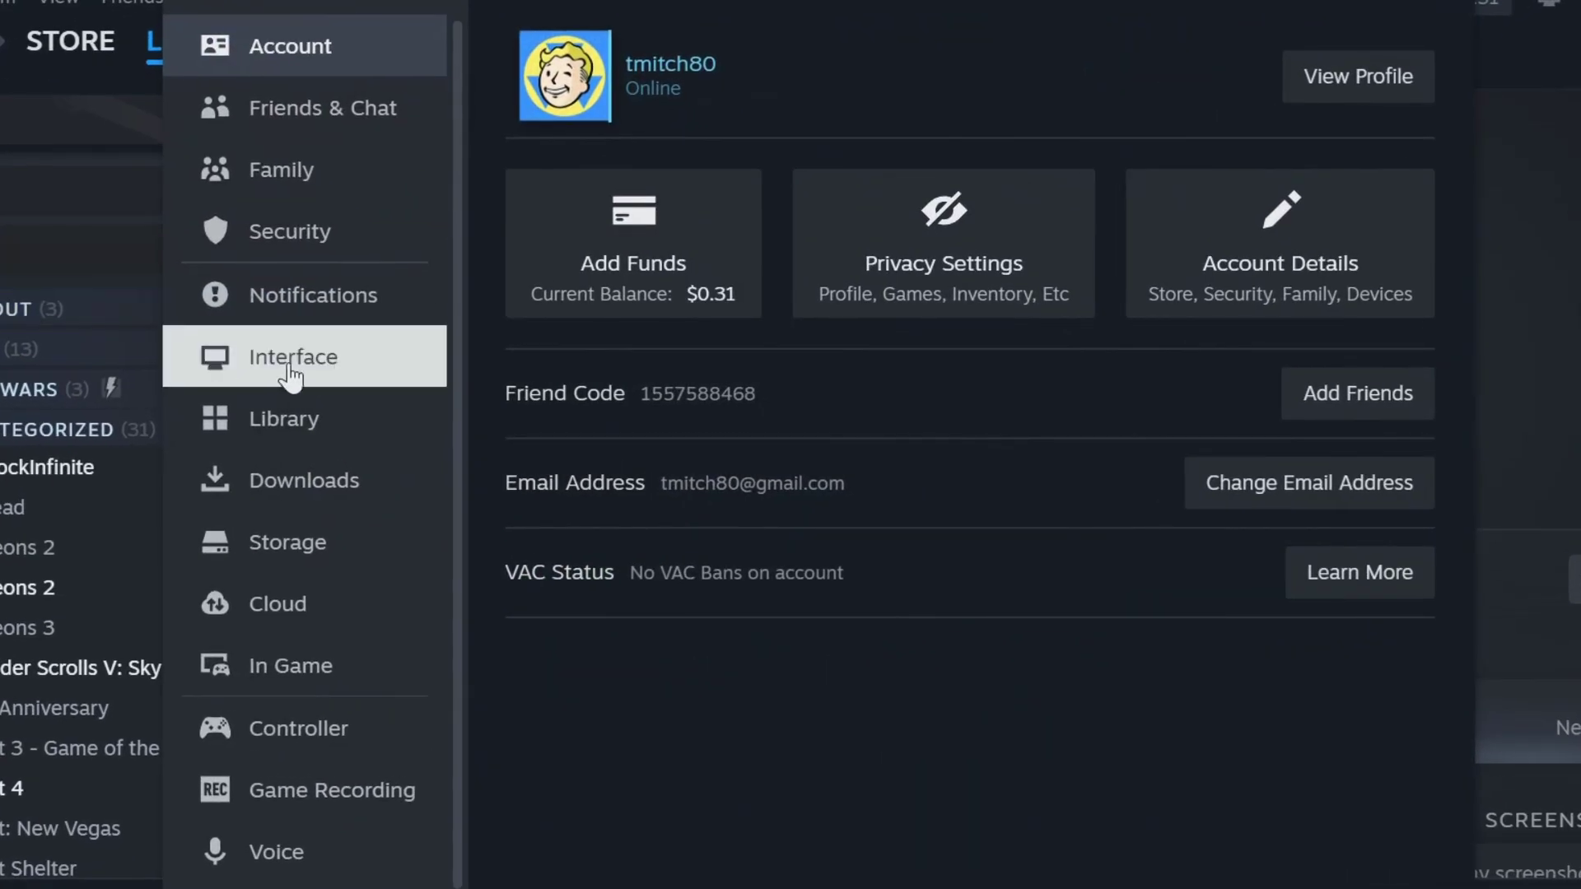
{"action": "left_click", "coordinate": [291, 377]}
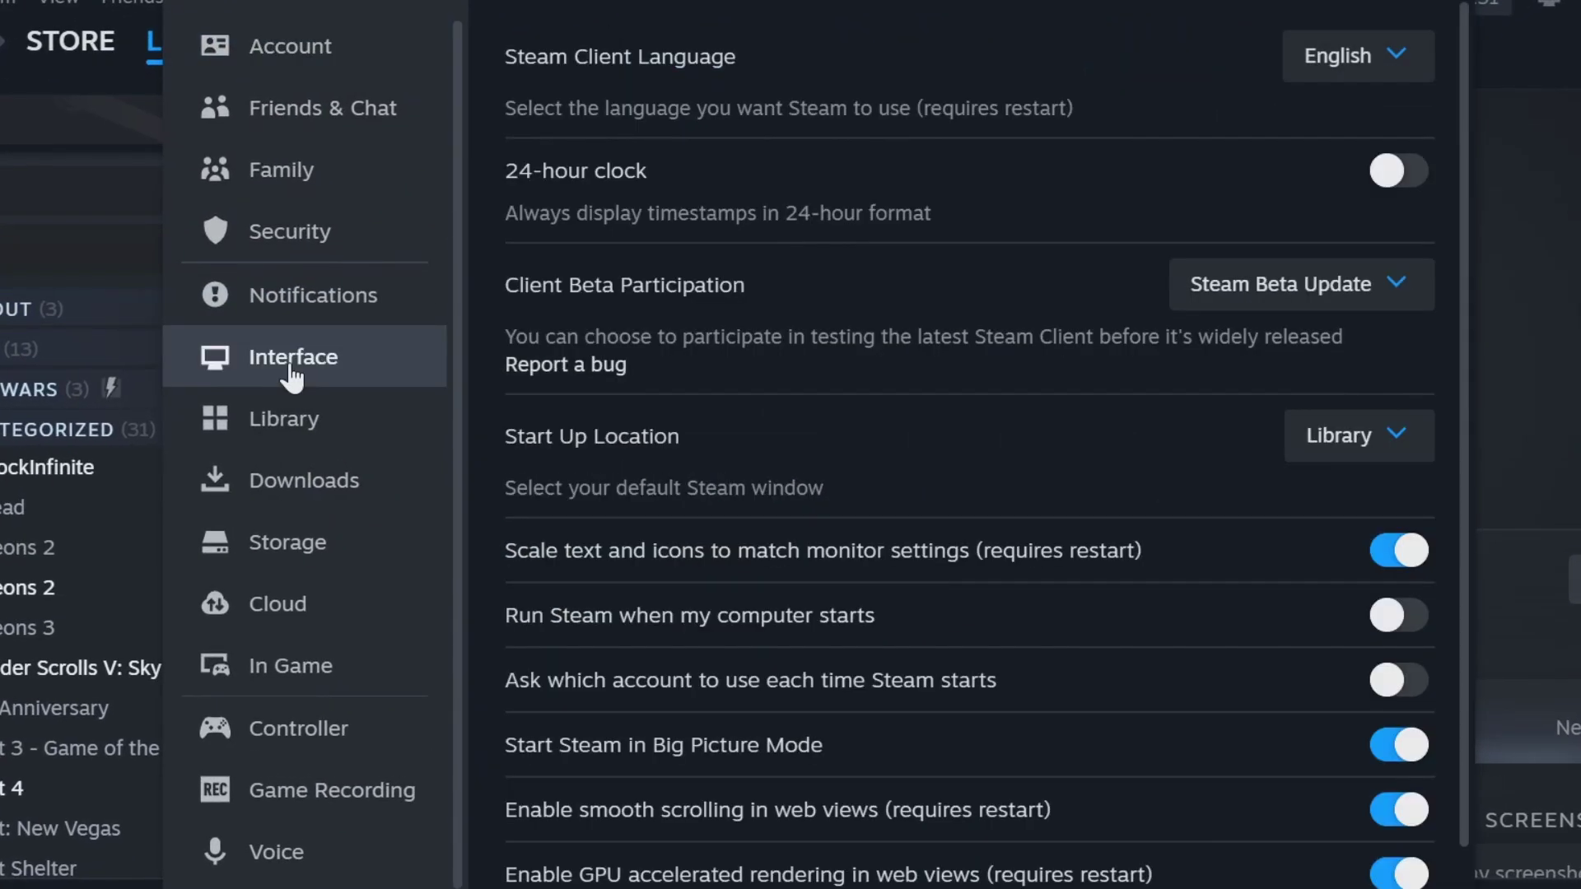
{"action": "left_click", "coordinate": [1393, 616]}
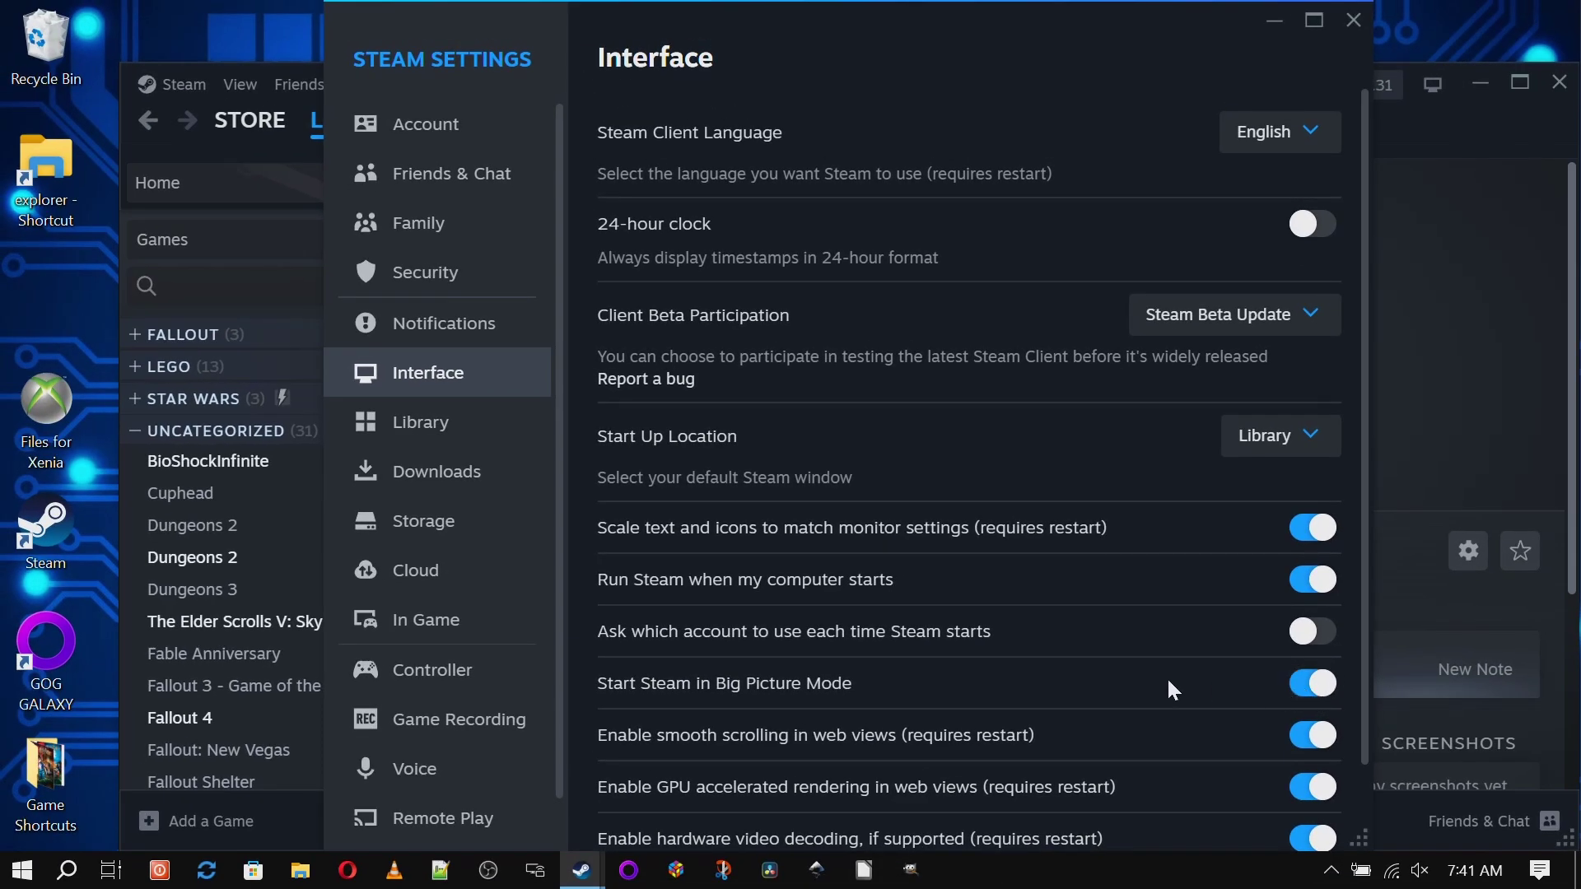
{"action": "scroll", "coordinate": [1173, 690], "scroll_direction": "down", "scroll_amount": 3}
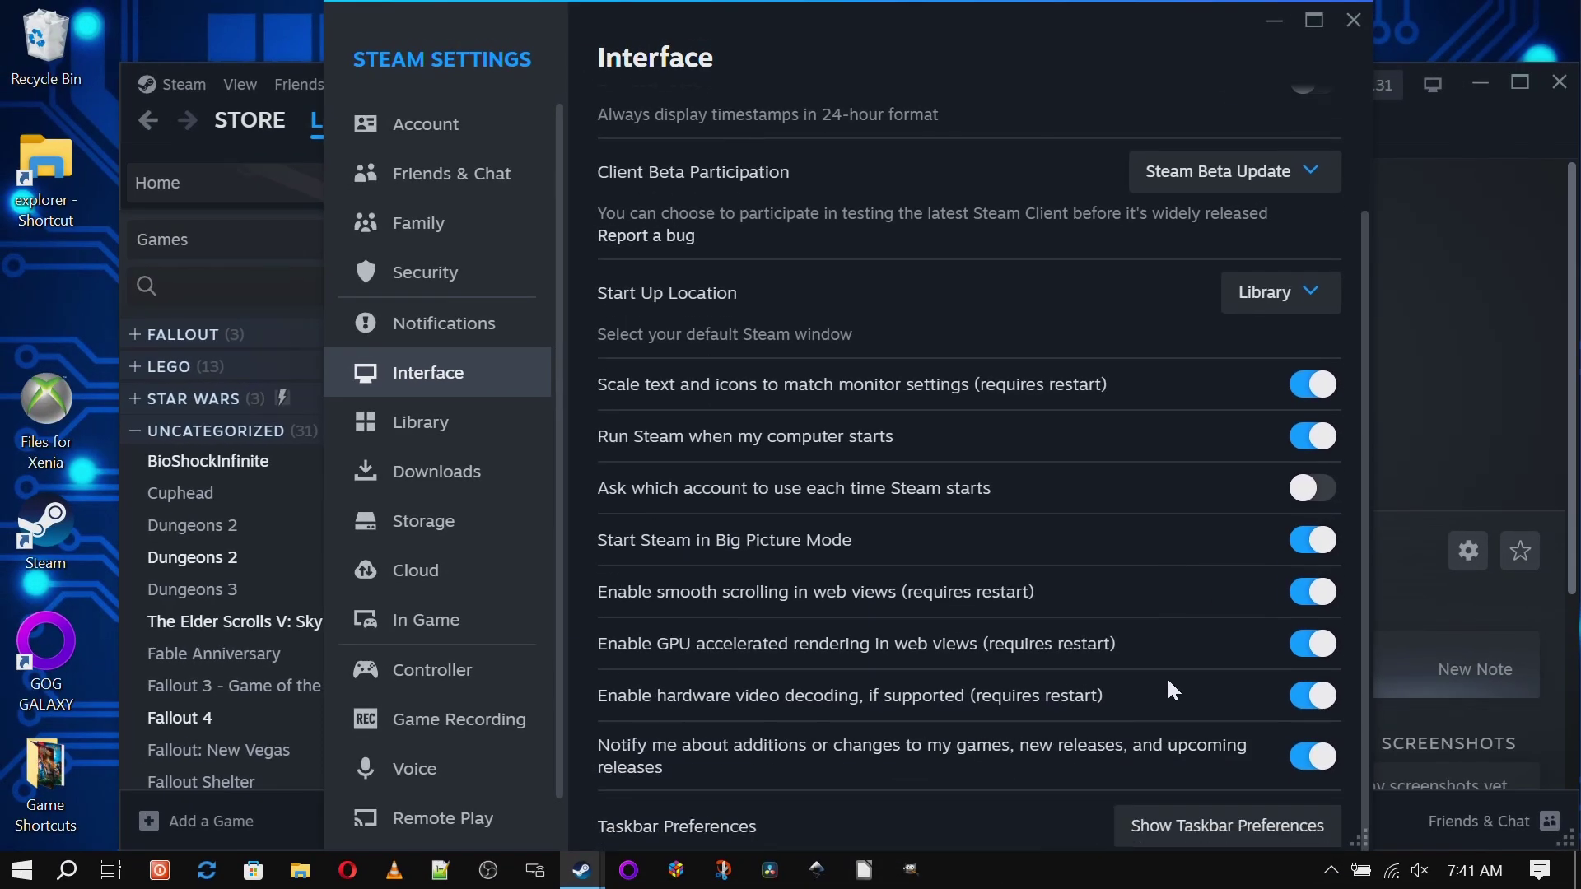
{"action": "left_click", "coordinate": [1352, 22]}
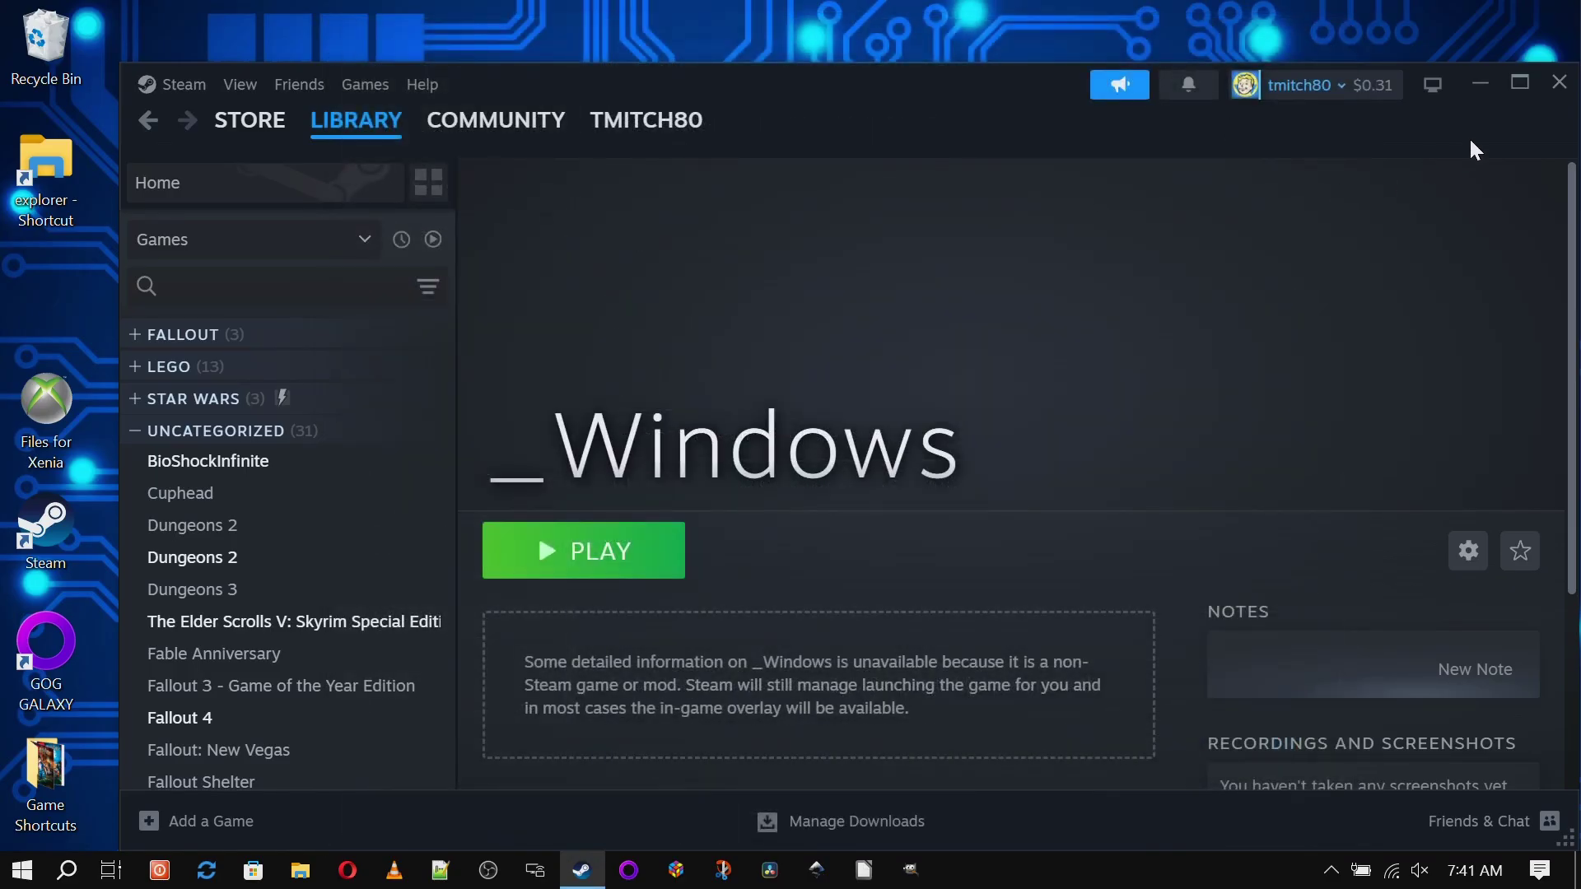
{"action": "left_click", "coordinate": [1558, 83]}
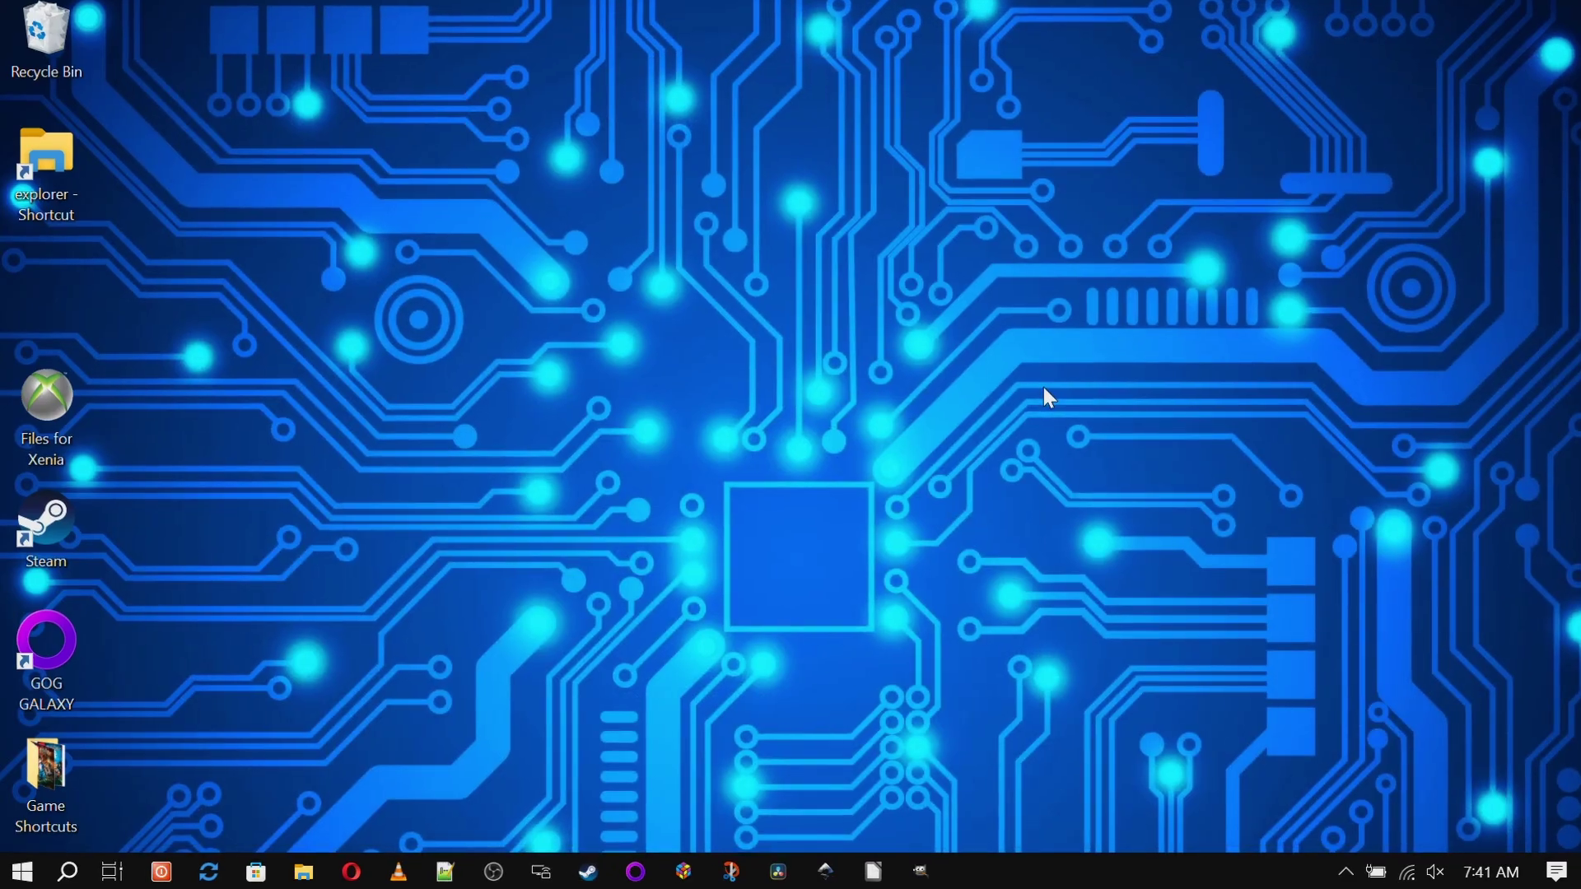
Step: Launch Registry Editor from the Win+R Run prompt and approve the User Account Control request
{"action": "key", "text": "super+r"}
{"action": "type", "text": "reg"}
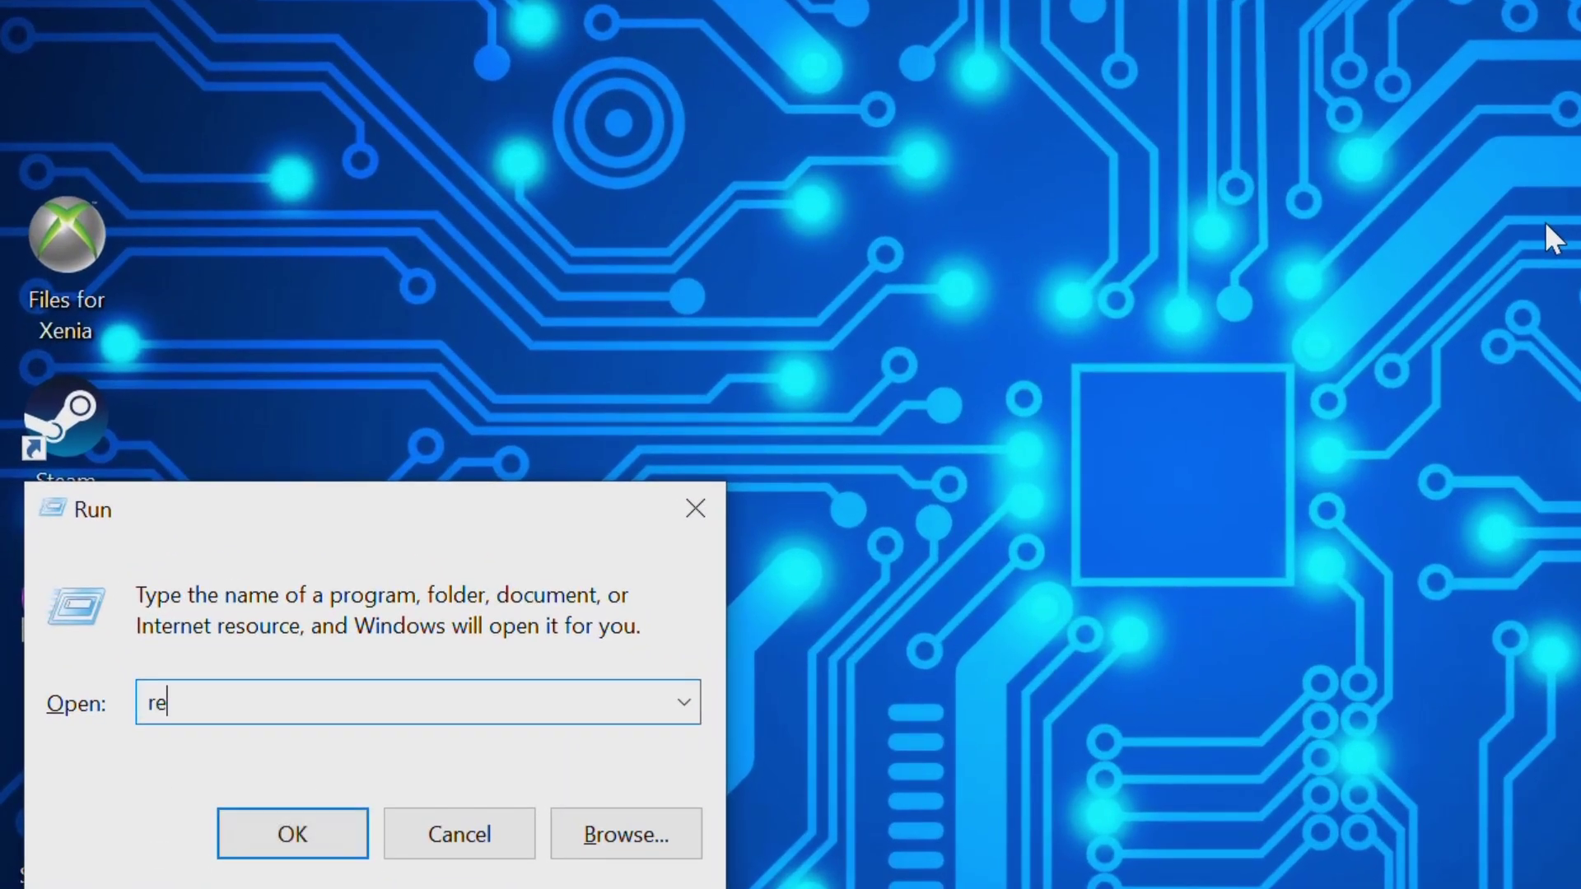
{"action": "key", "text": "Return"}
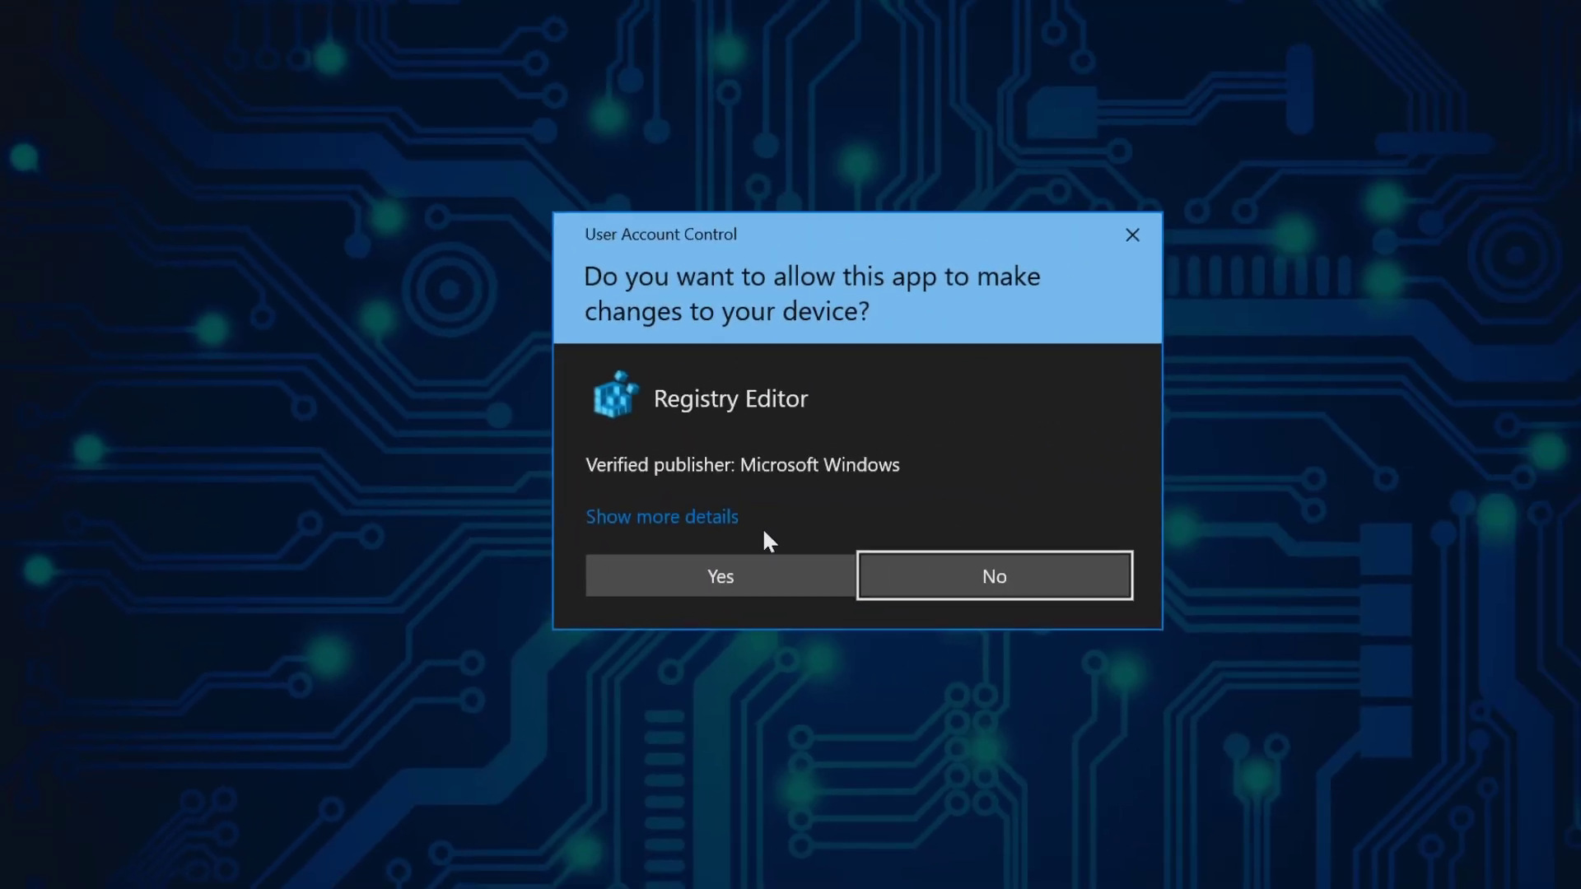
{"action": "left_click", "coordinate": [741, 572]}
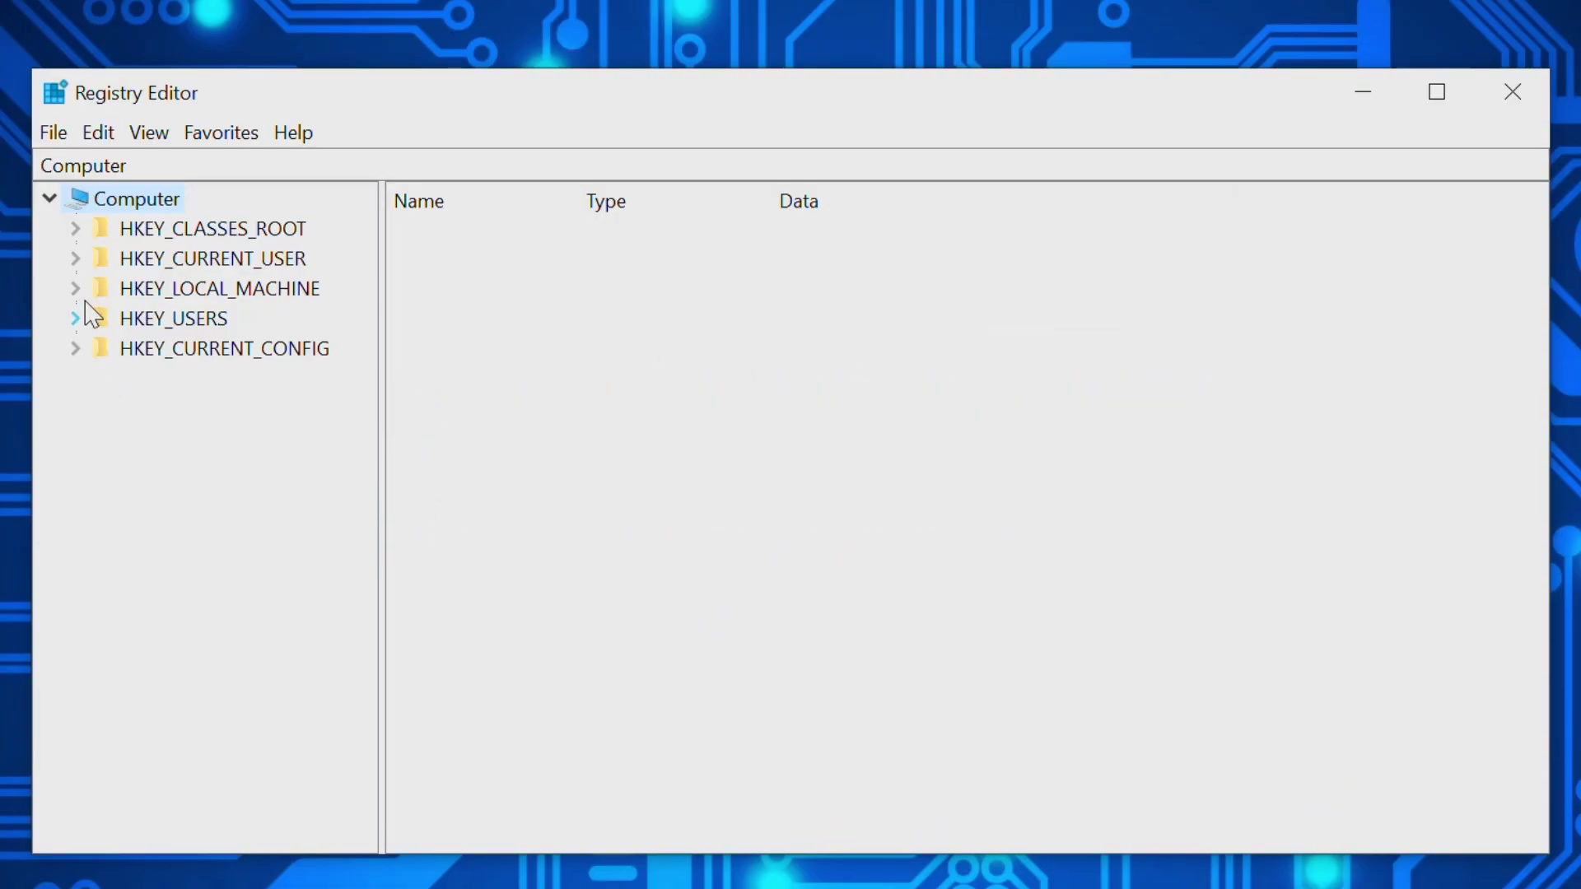
Step: Expand HKEY_CURRENT_USER > SOFTWARE > Microsoft > Windows NT > CurrentVersion in the registry tree
{"action": "left_click", "coordinate": [74, 257]}
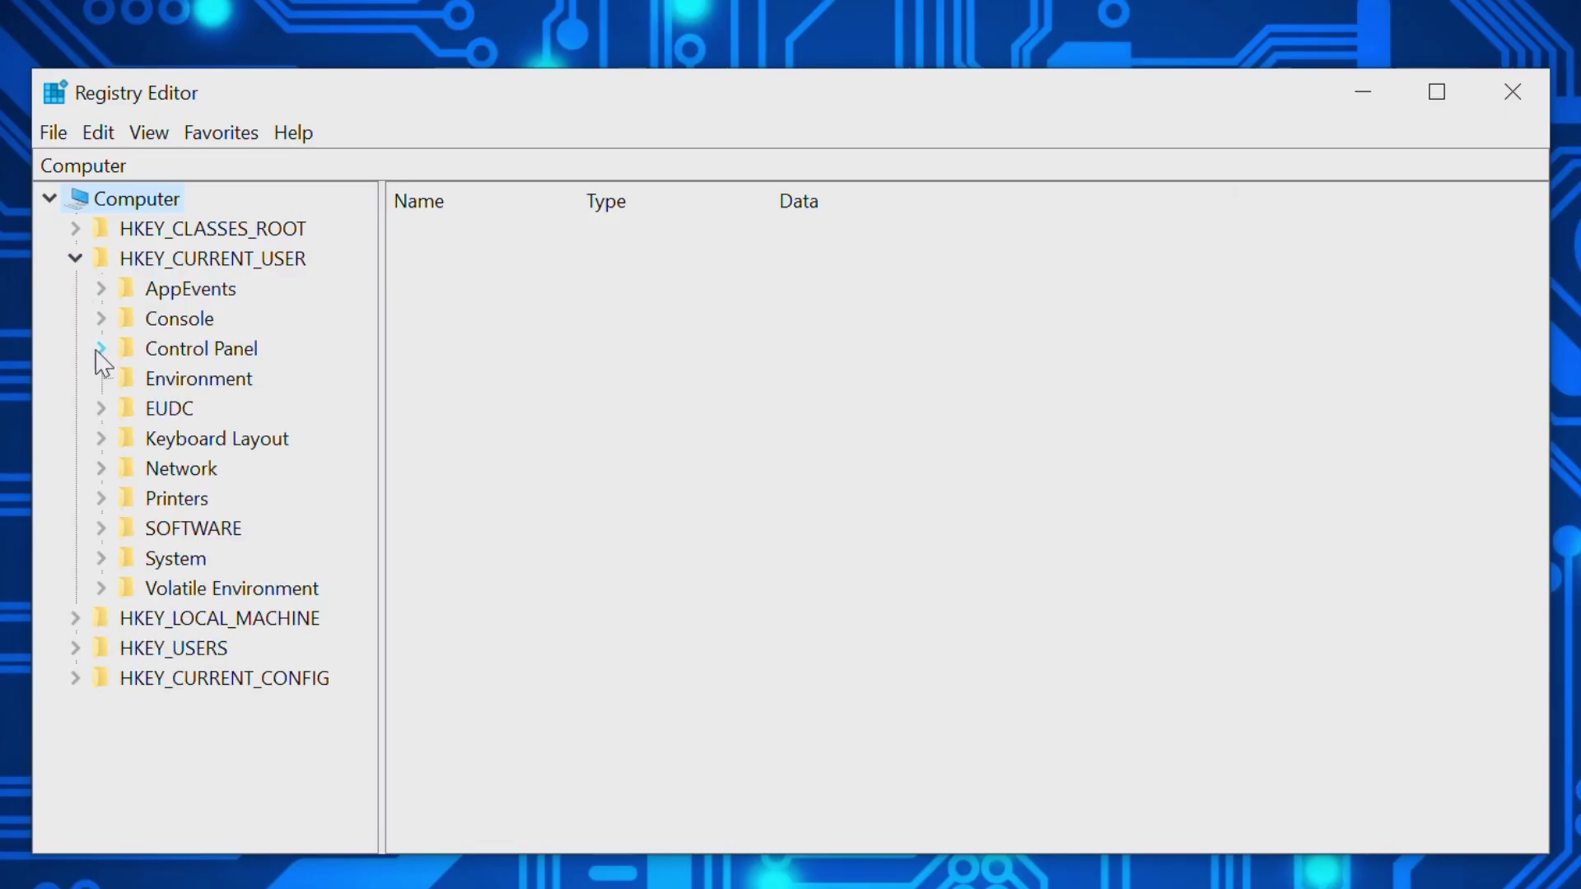
{"action": "left_click", "coordinate": [101, 528]}
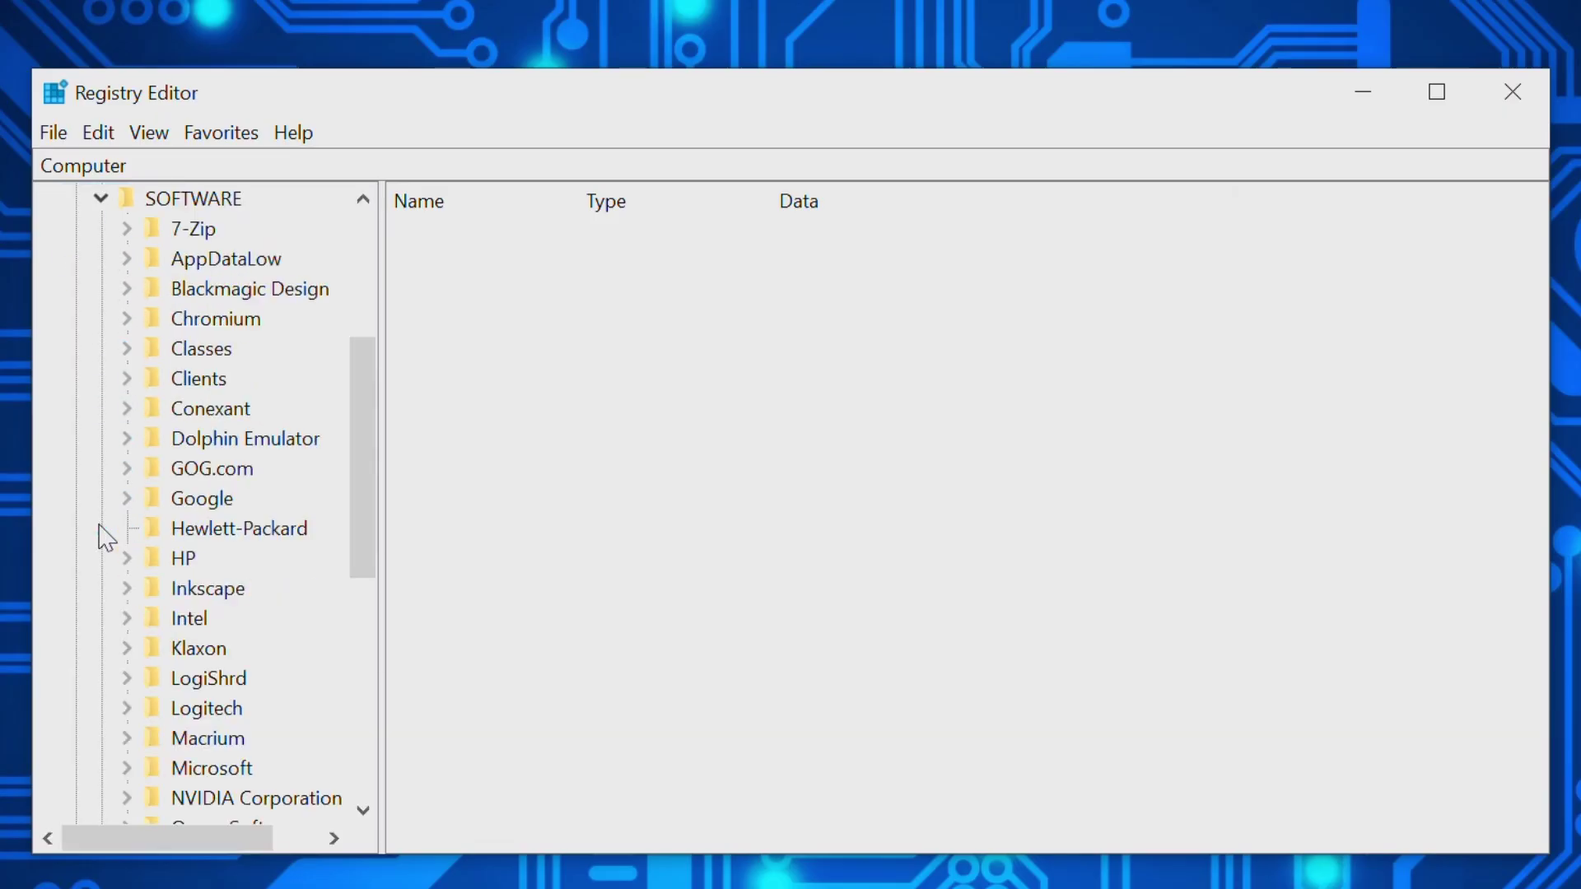
{"action": "scroll", "coordinate": [105, 538], "scroll_direction": "down", "scroll_amount": 3}
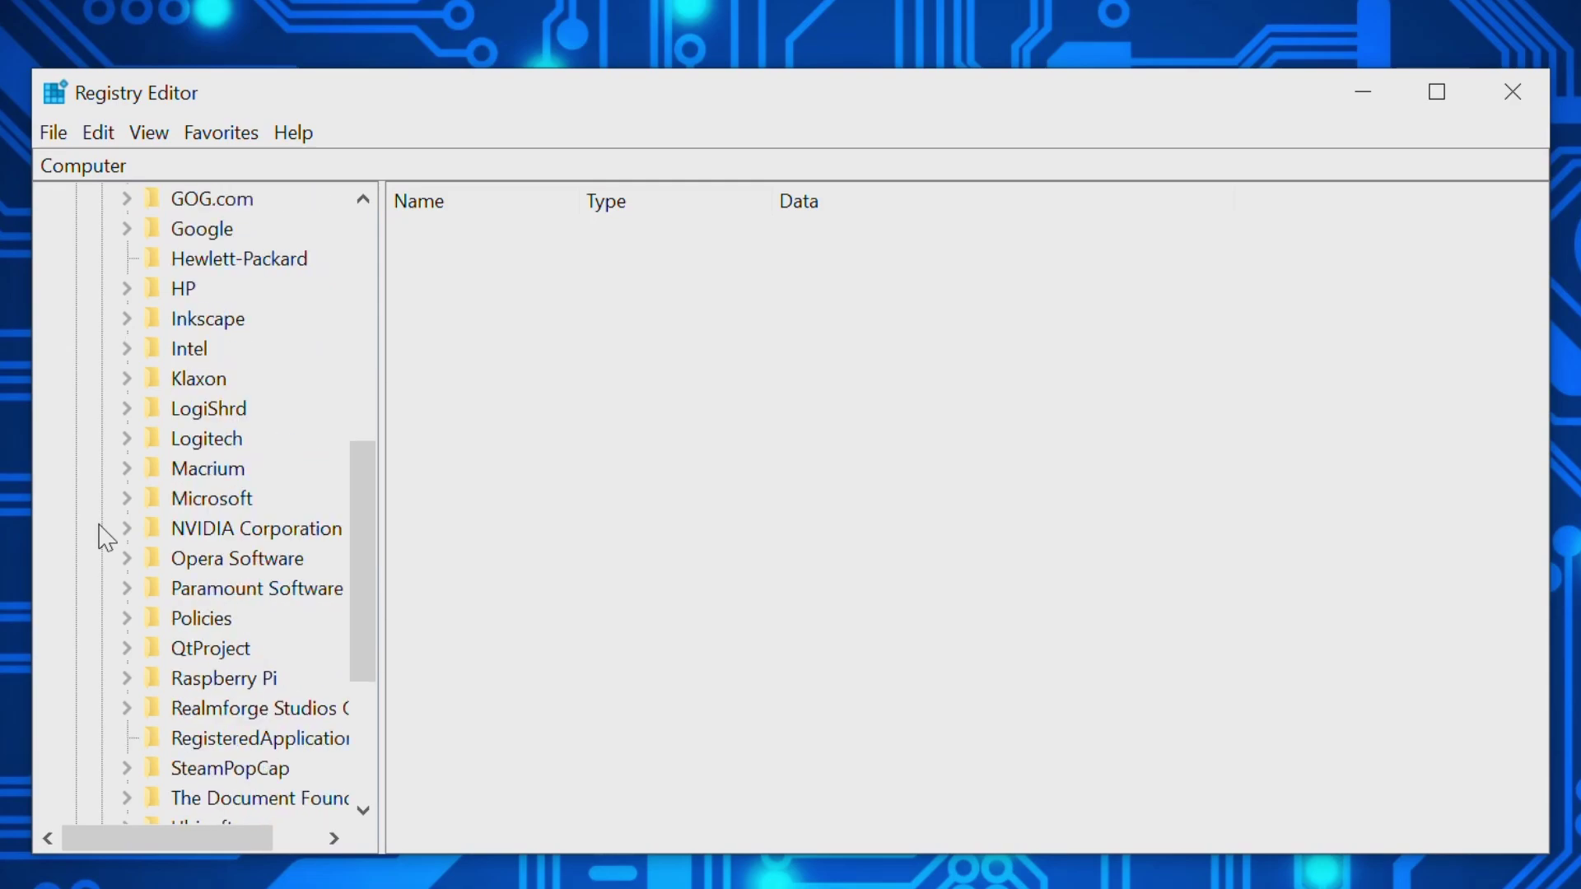
{"action": "left_click", "coordinate": [127, 498]}
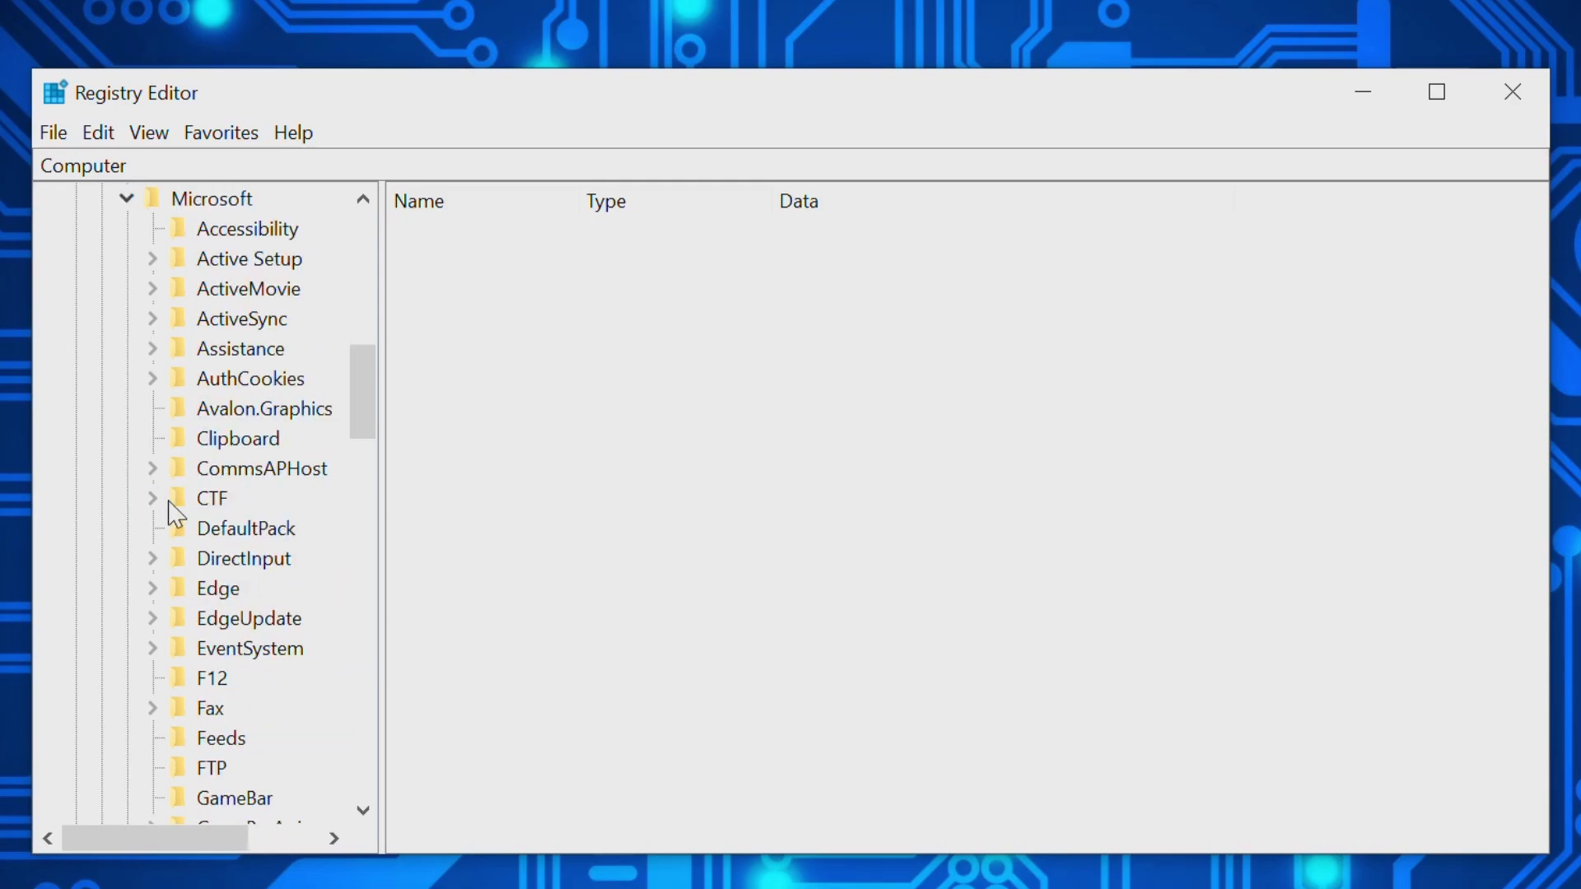
{"action": "scroll", "coordinate": [169, 506], "scroll_direction": "down", "scroll_amount": 5}
{"action": "scroll", "coordinate": [176, 515], "scroll_direction": "down", "scroll_amount": 15}
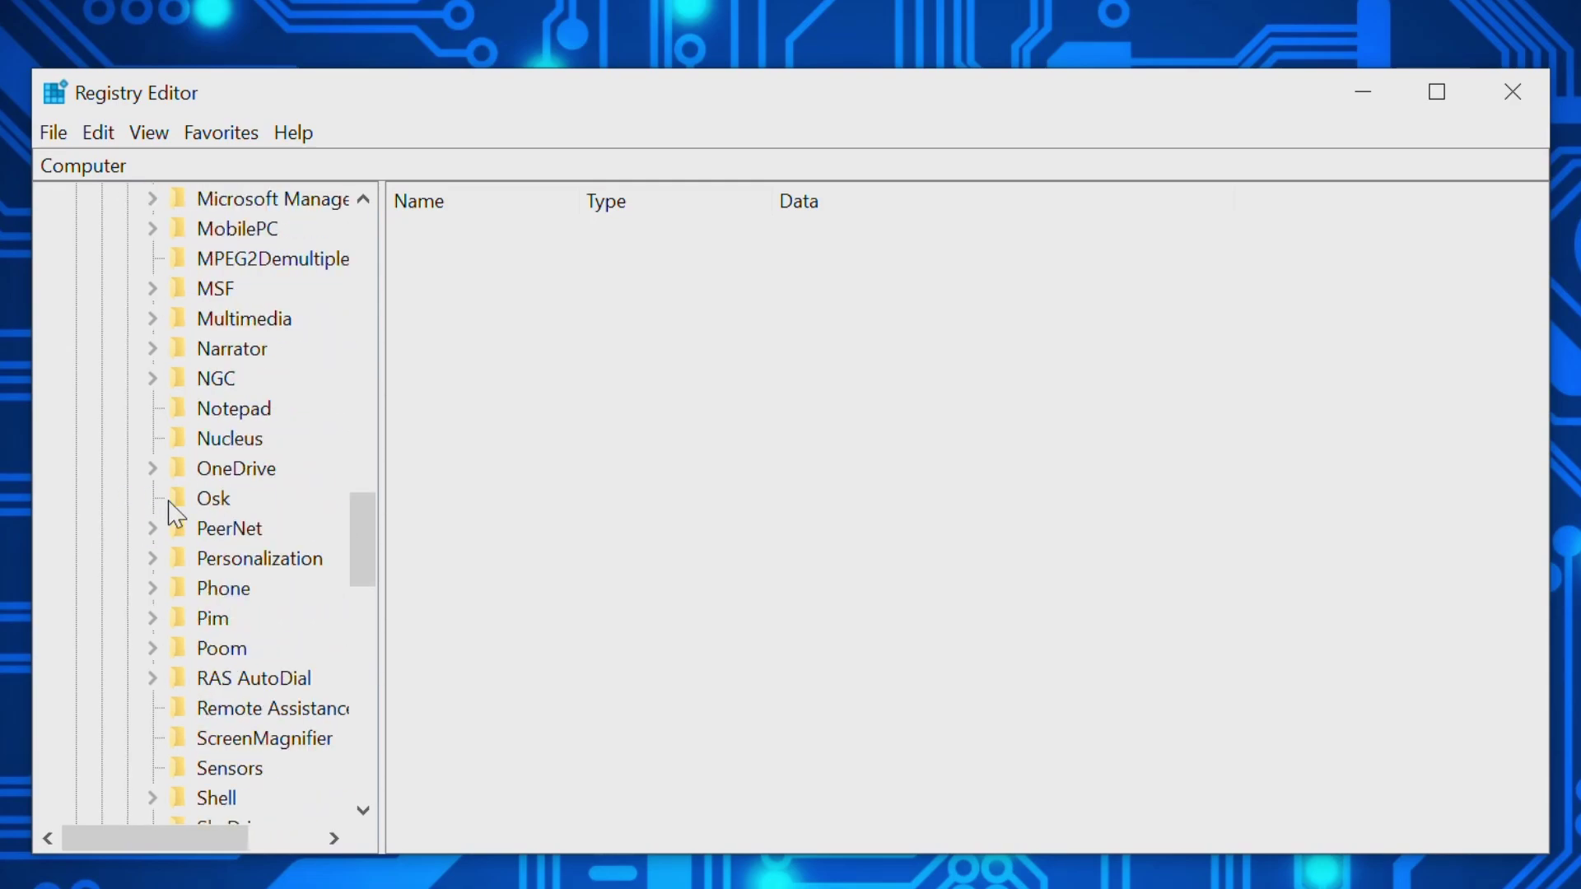
{"action": "scroll", "coordinate": [175, 514], "scroll_direction": "down", "scroll_amount": 1}
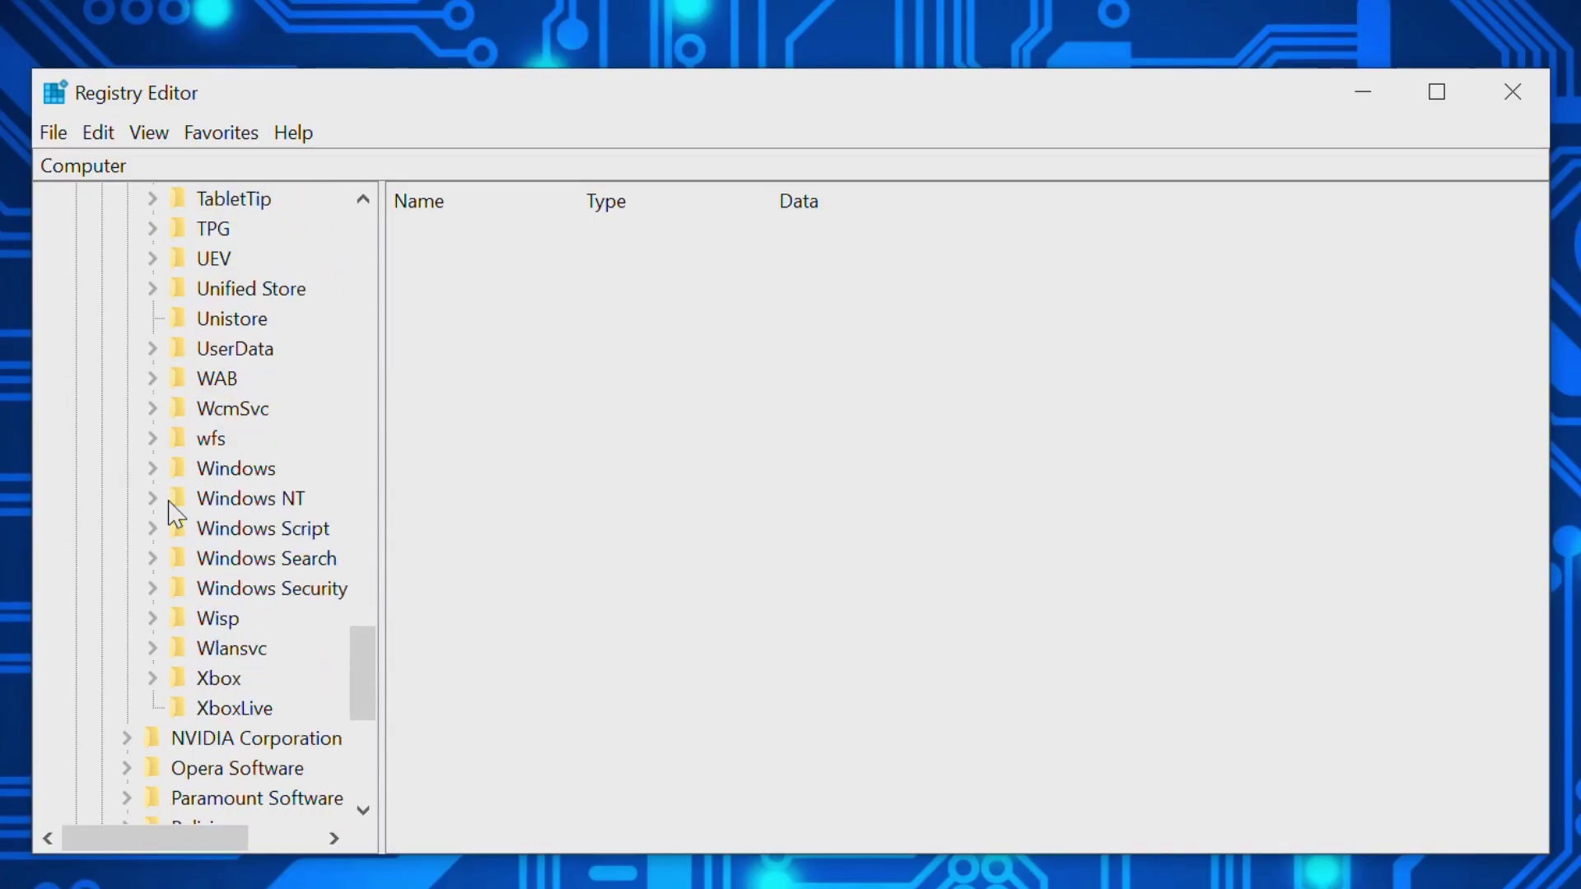
{"action": "left_click", "coordinate": [152, 499]}
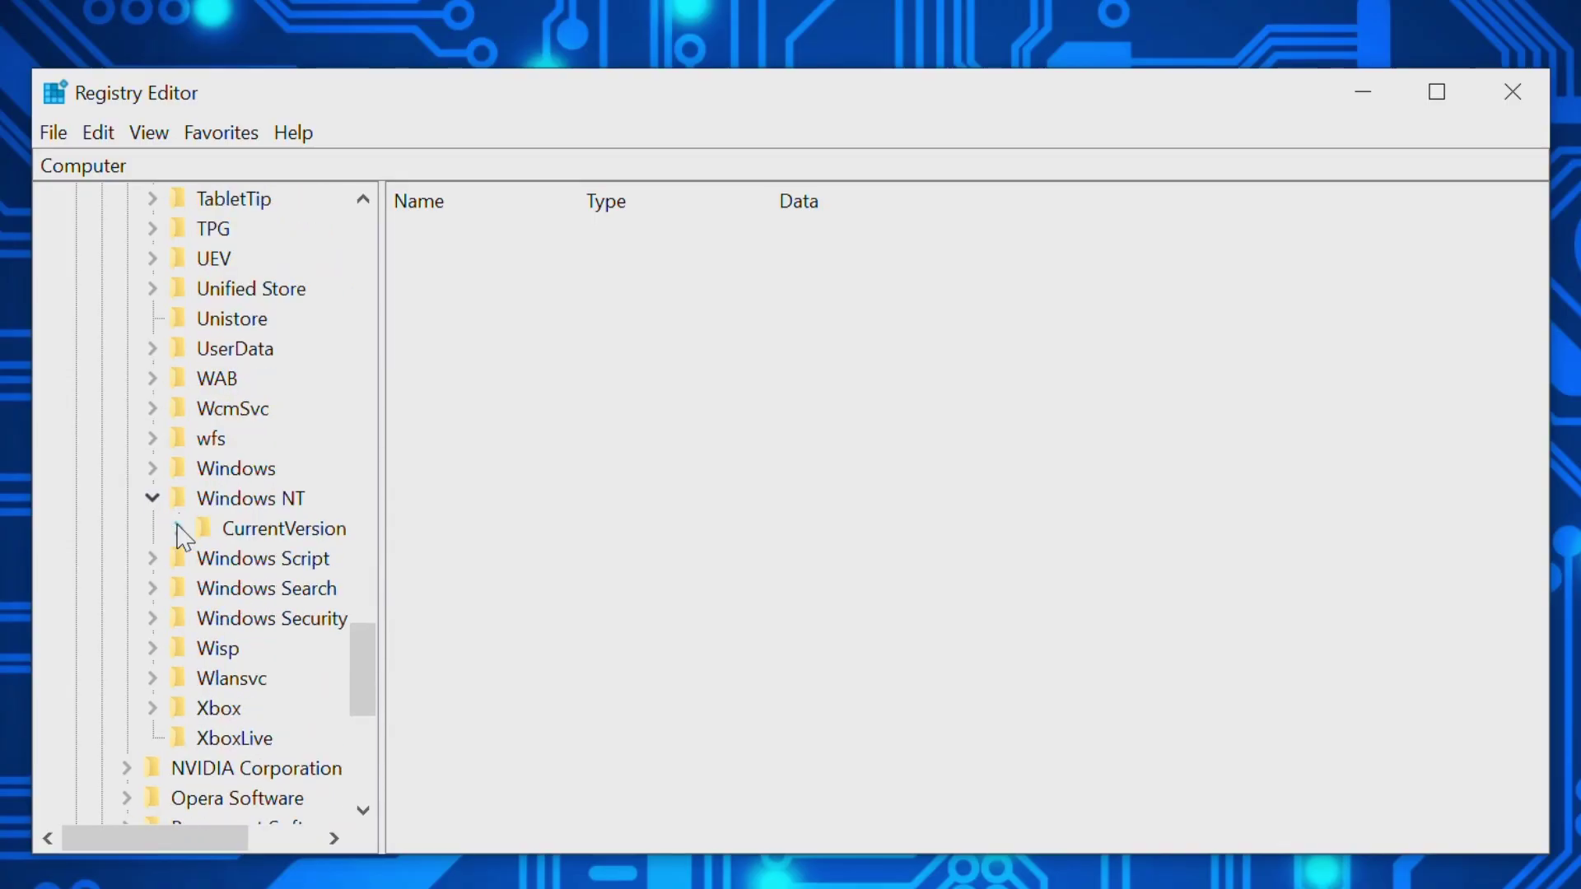
{"action": "left_click", "coordinate": [178, 528]}
Step: In the Winlogon key, add a string value named Shell and open it to edit its data
{"action": "scroll", "coordinate": [218, 610], "scroll_direction": "down", "scroll_amount": 2}
{"action": "left_click", "coordinate": [272, 622]}
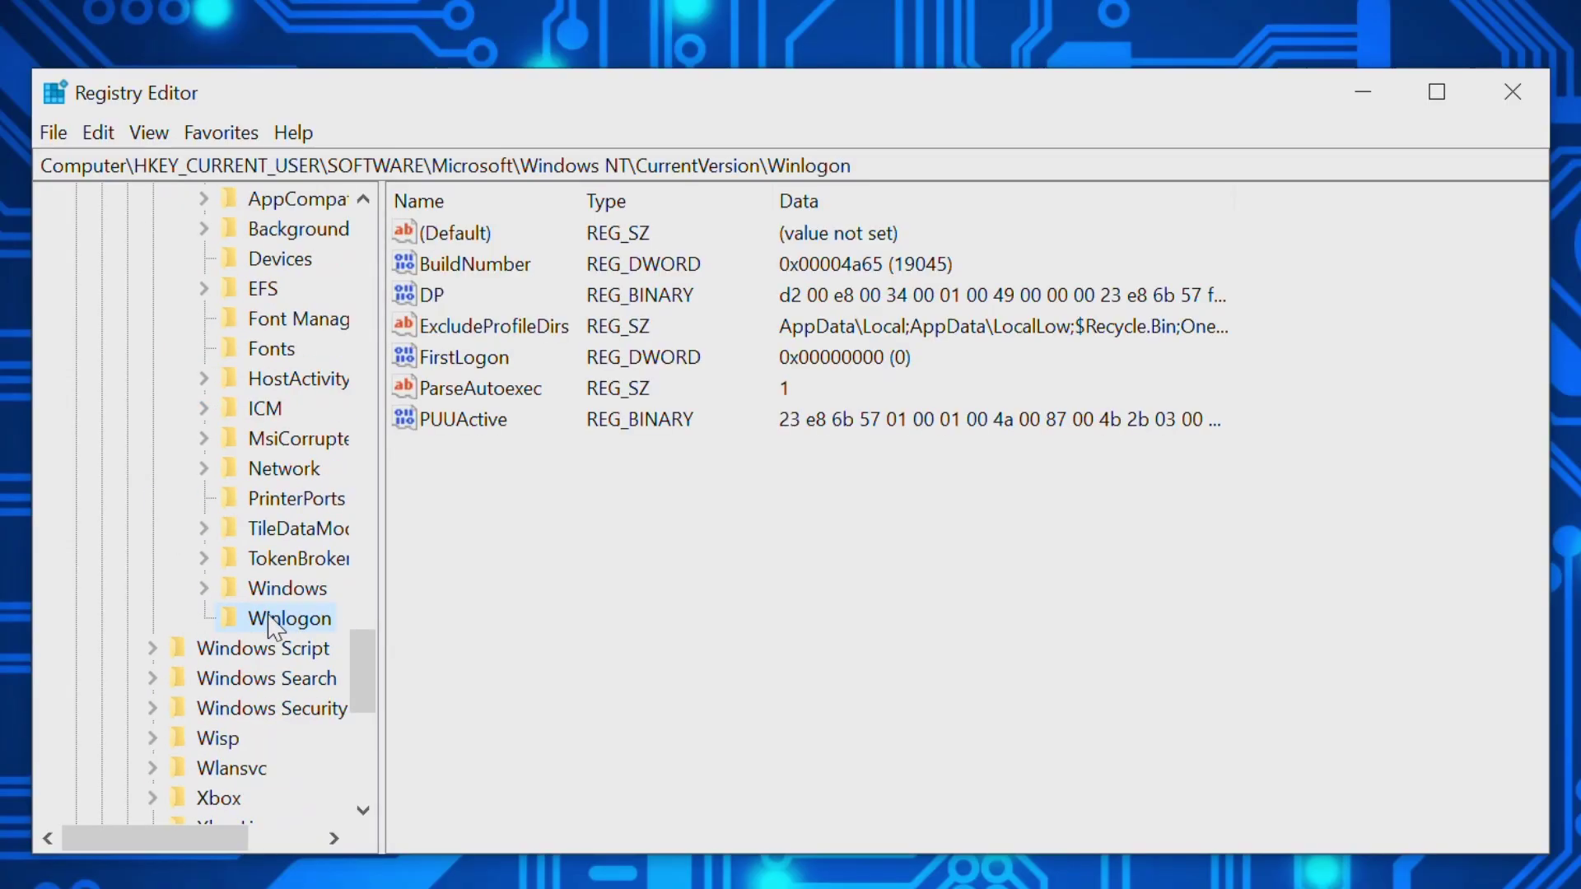
{"action": "right_click", "coordinate": [540, 587]}
{"action": "mouse_move", "coordinate": [603, 608]}
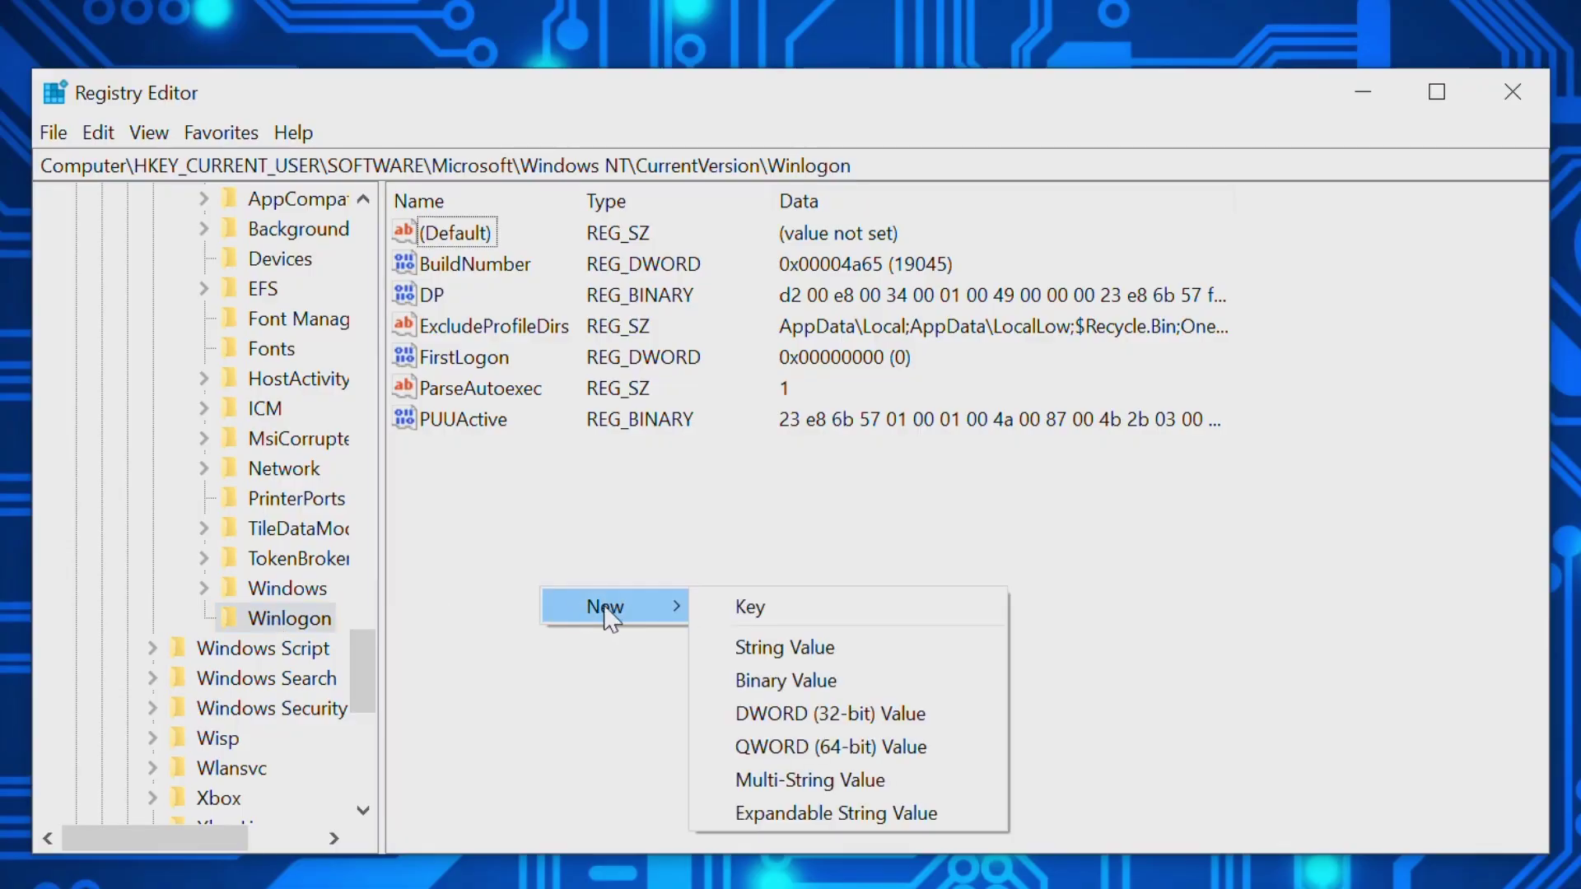
{"action": "left_click", "coordinate": [776, 650]}
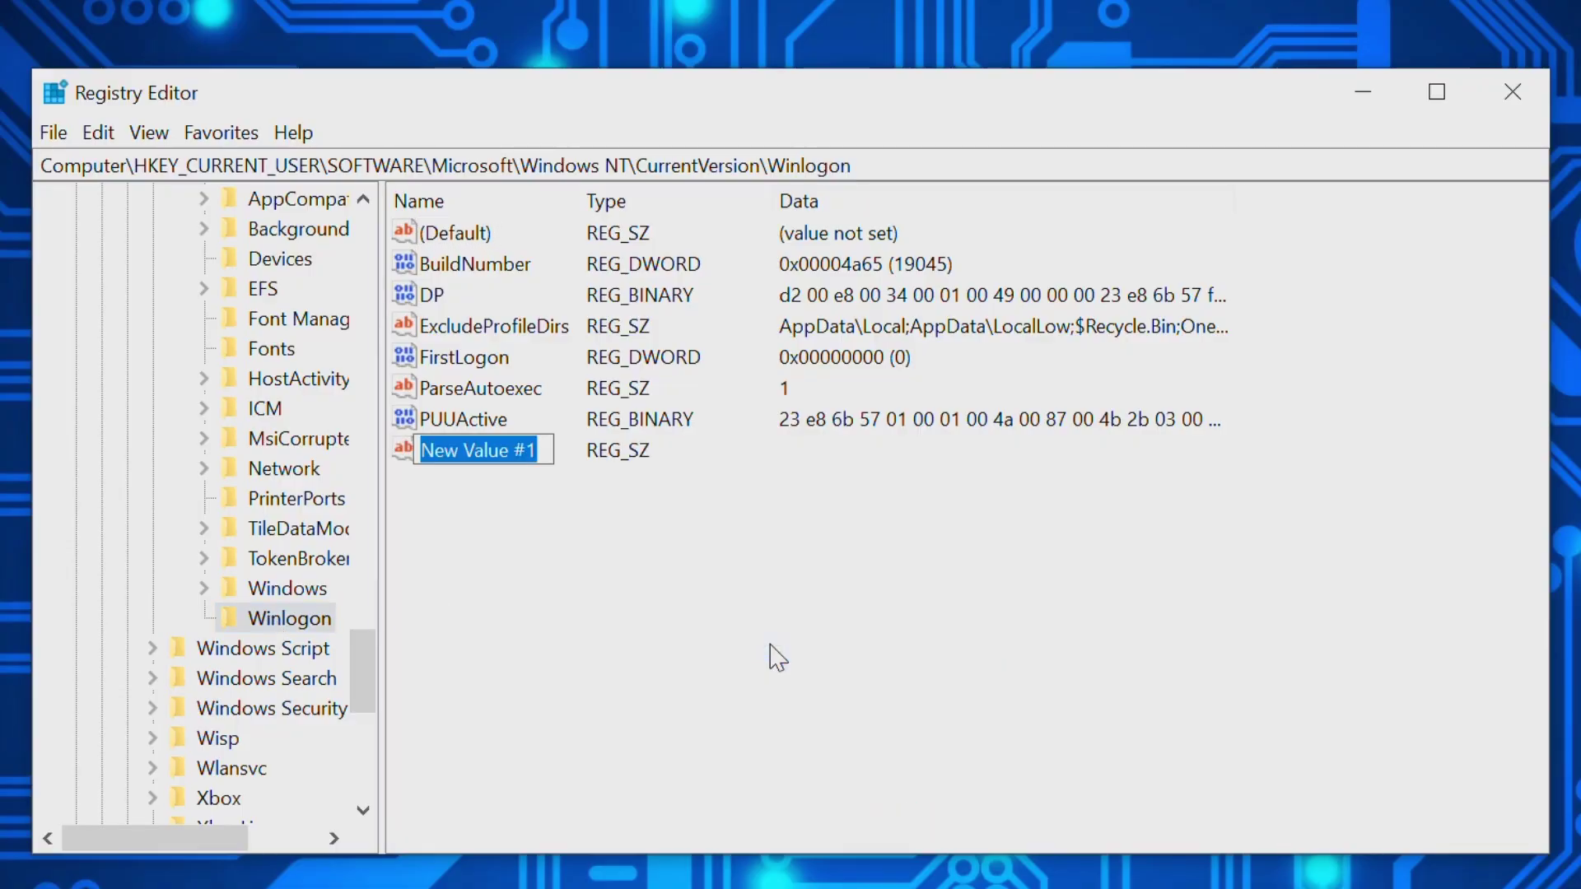
{"action": "type", "text": "Shell"}
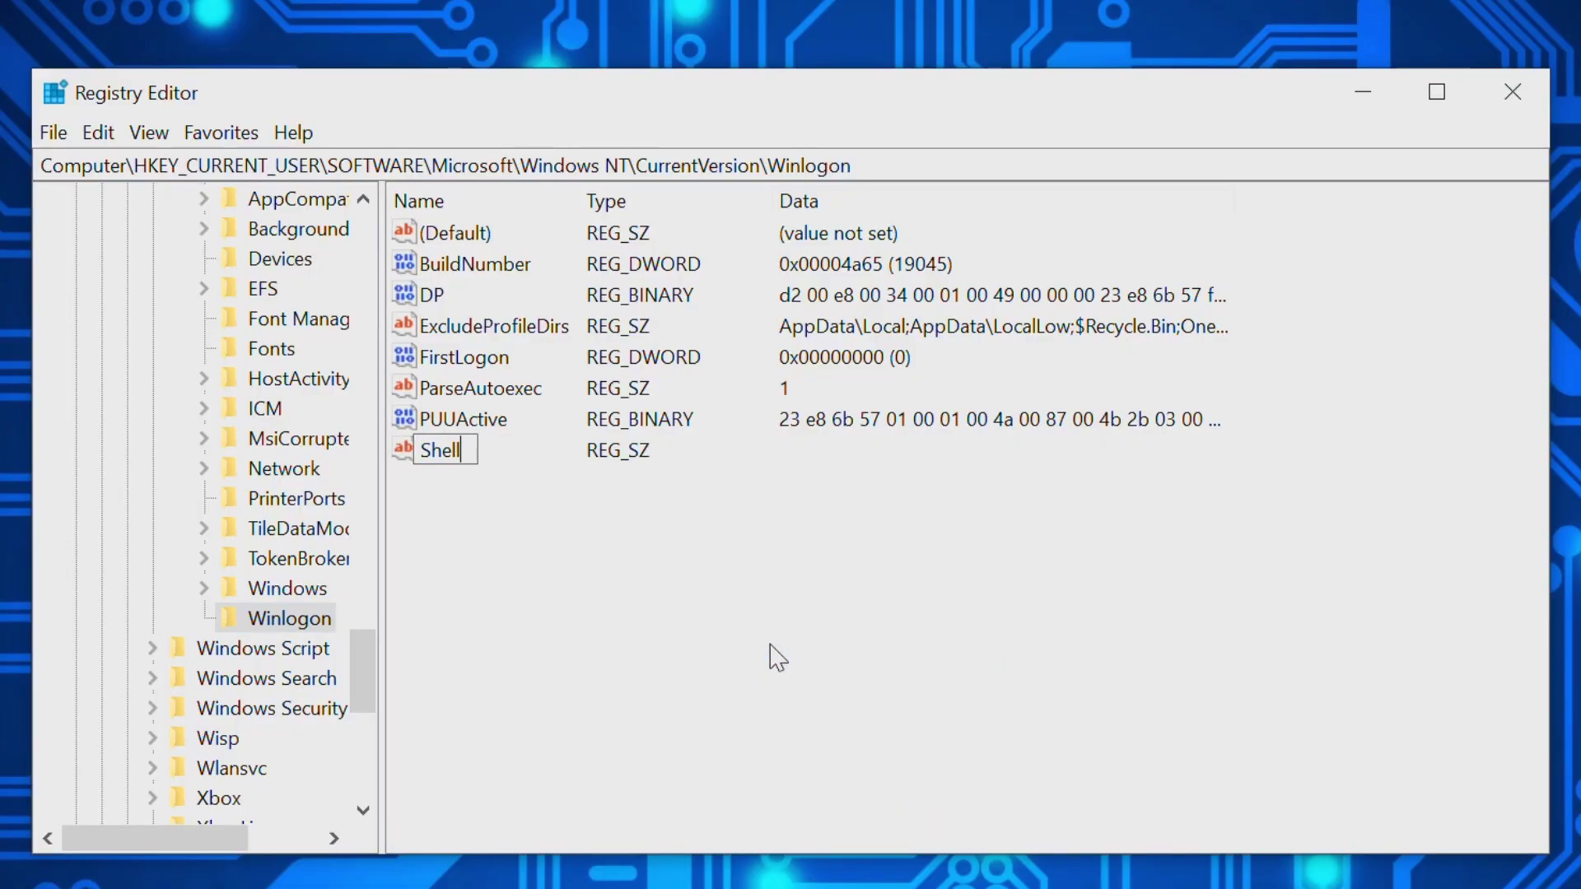
{"action": "key", "text": "Return"}
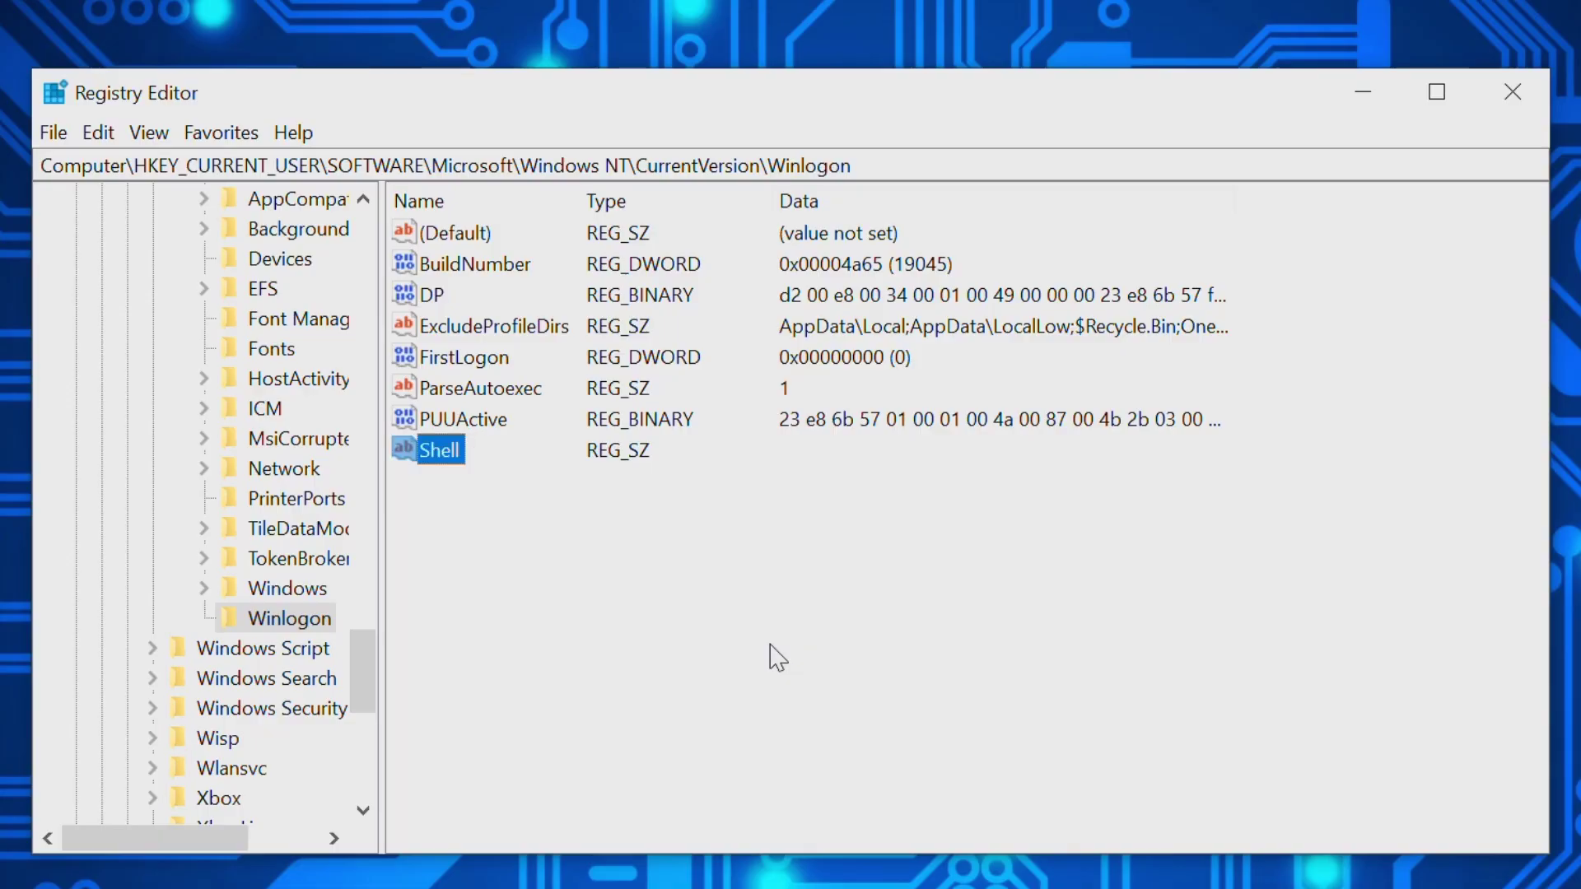
{"action": "right_click", "coordinate": [436, 450]}
{"action": "left_click", "coordinate": [519, 470]}
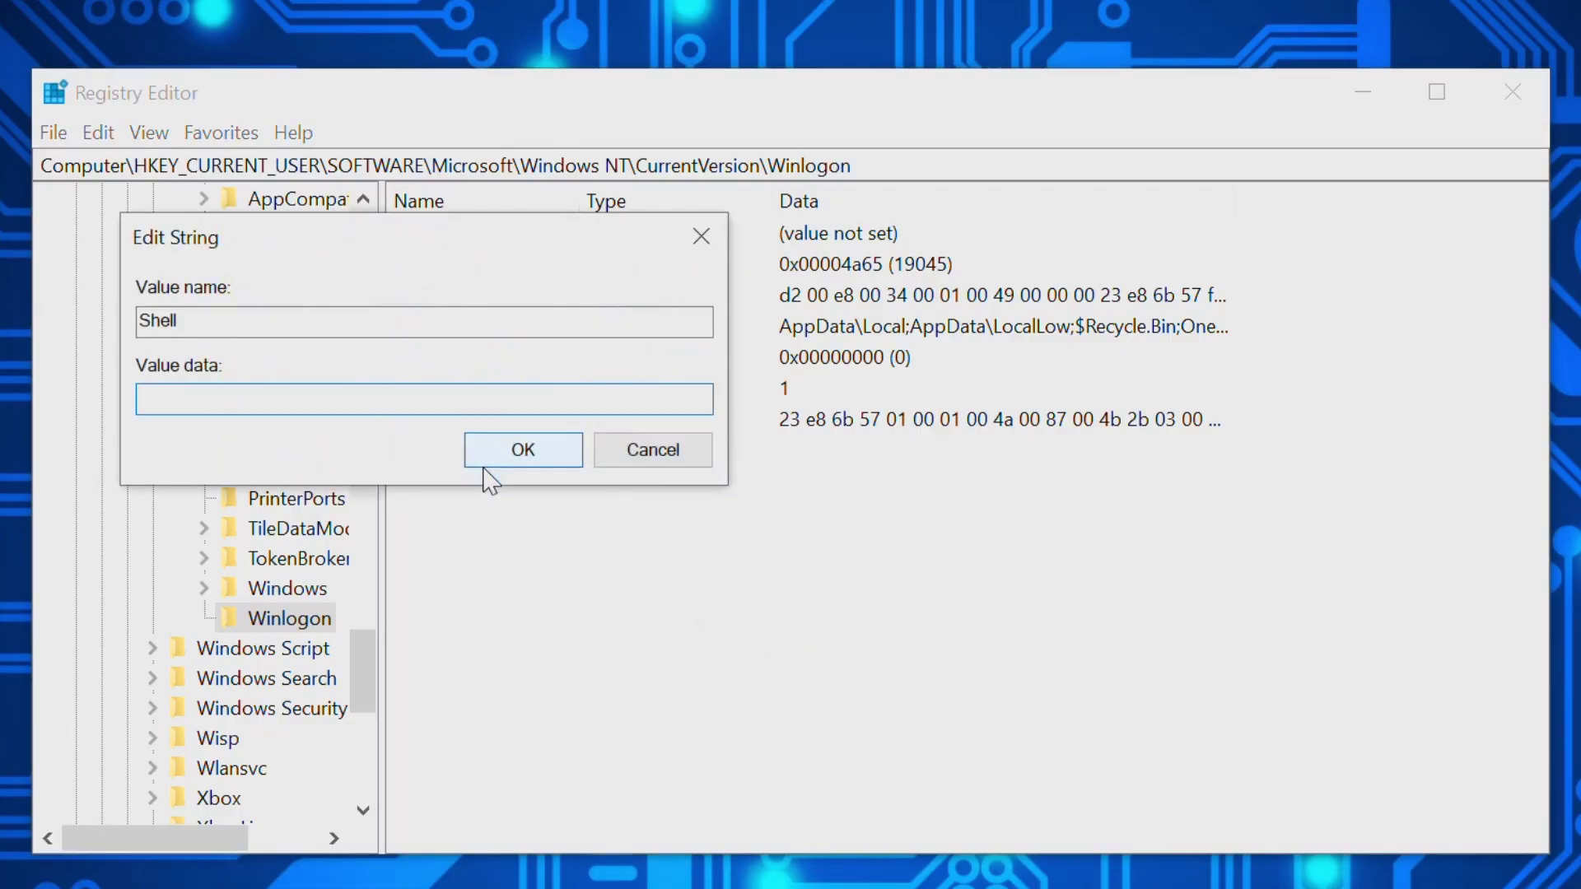
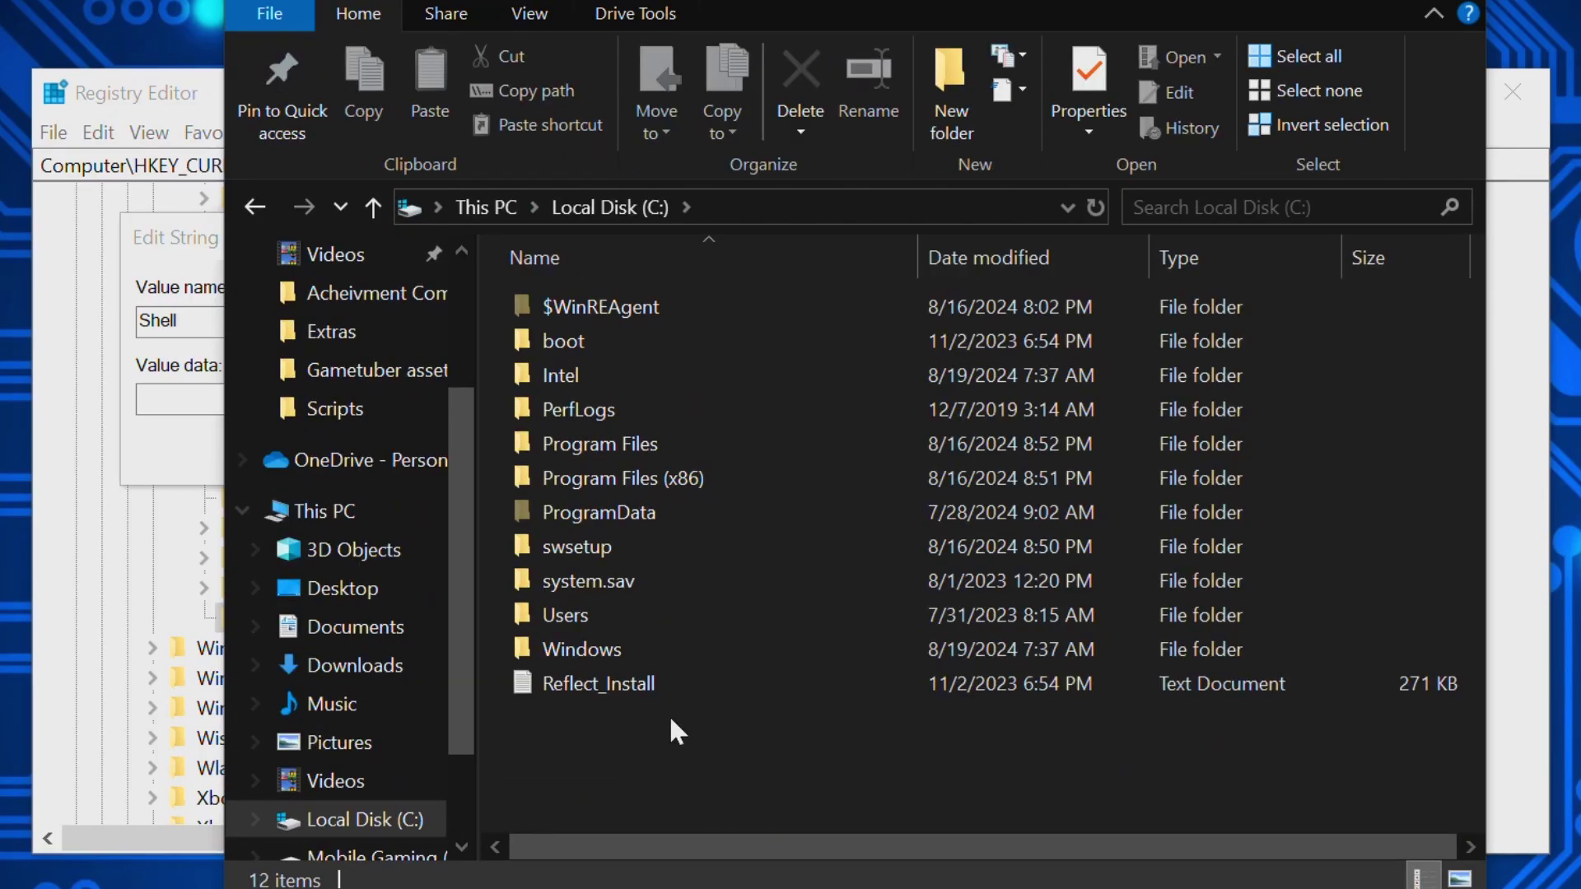
Step: Navigate to the C:\Program Files (x86)\Steam folder
{"action": "double_click", "coordinate": [613, 455]}
{"action": "scroll", "coordinate": [613, 472], "scroll_direction": "down", "scroll_amount": 3}
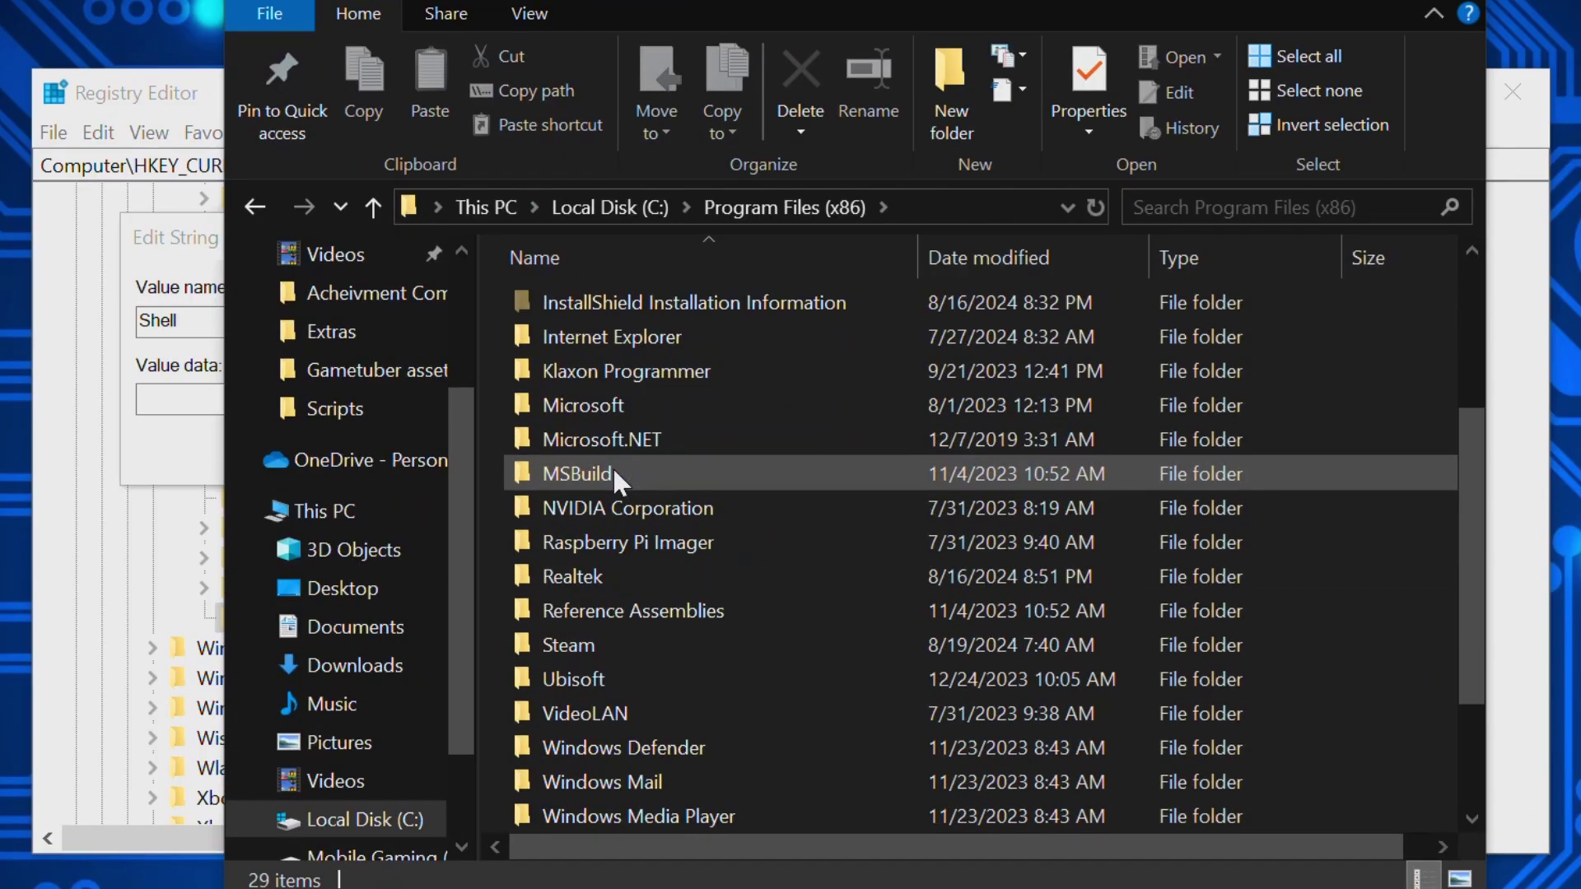
{"action": "double_click", "coordinate": [590, 645]}
Step: Copy the full path of steam.exe to the clipboard
{"action": "scroll", "coordinate": [589, 643], "scroll_direction": "down", "scroll_amount": 6}
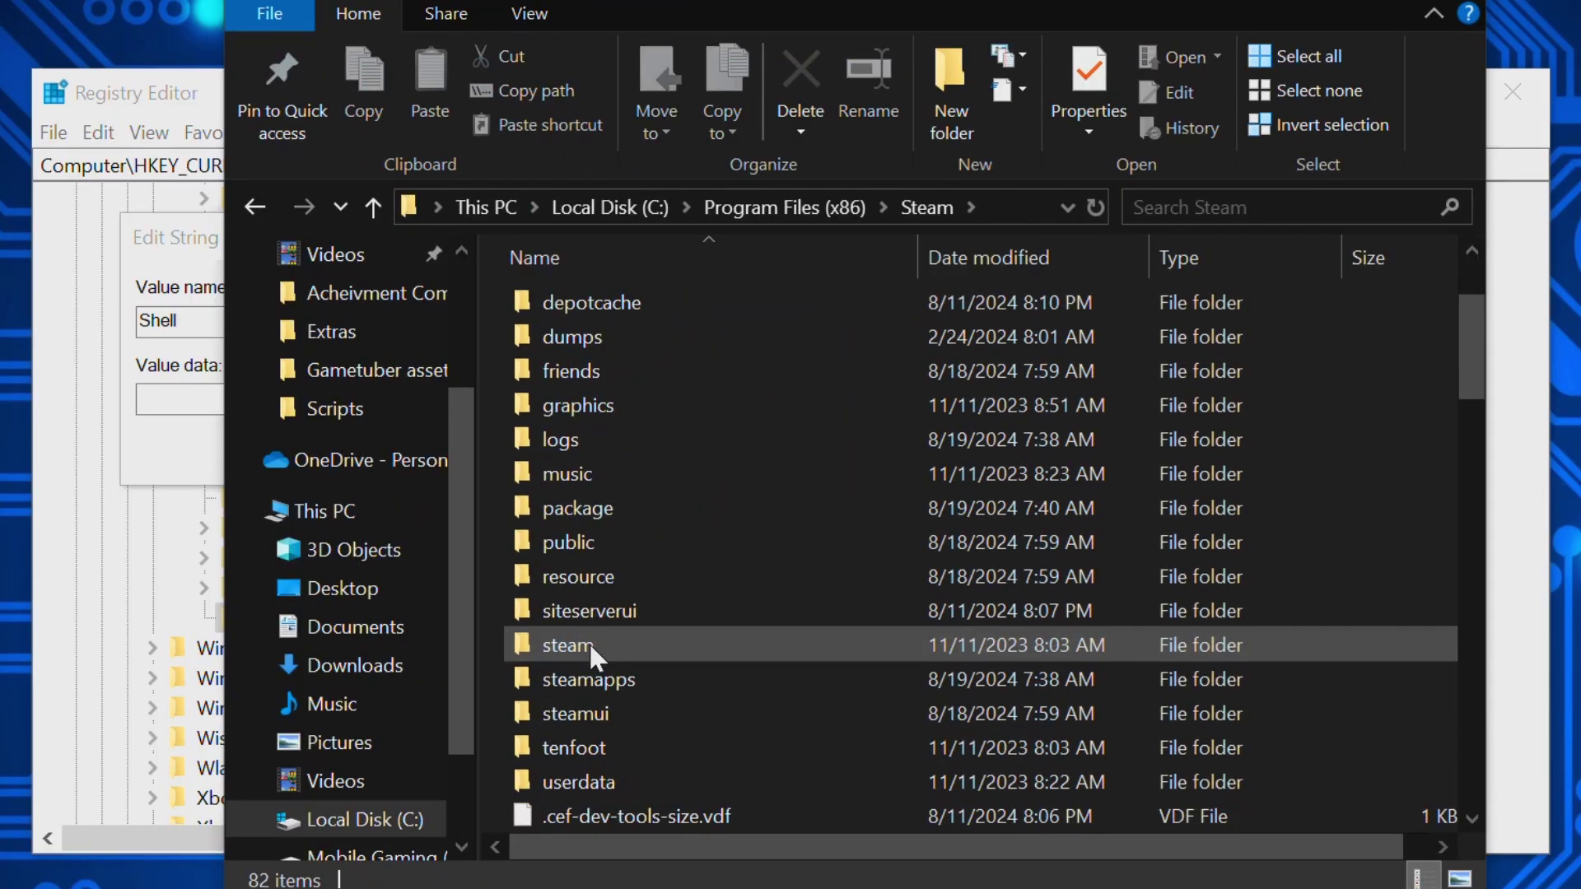
{"action": "scroll", "coordinate": [589, 645], "scroll_direction": "down", "scroll_amount": 8}
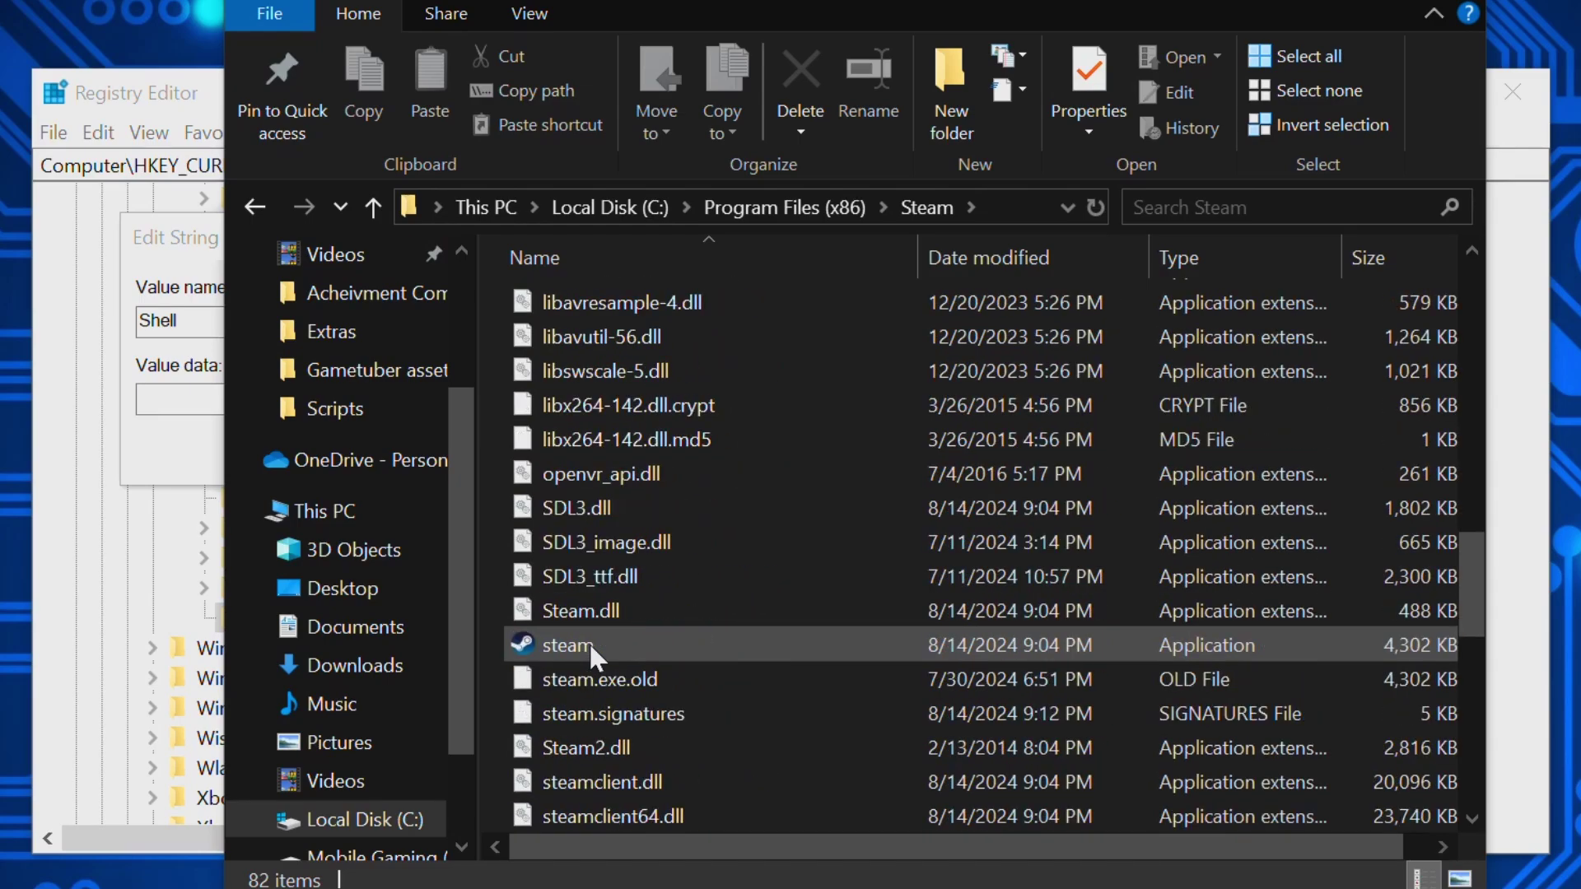
{"action": "right_click", "coordinate": [575, 649]}
{"action": "left_click", "coordinate": [669, 616]}
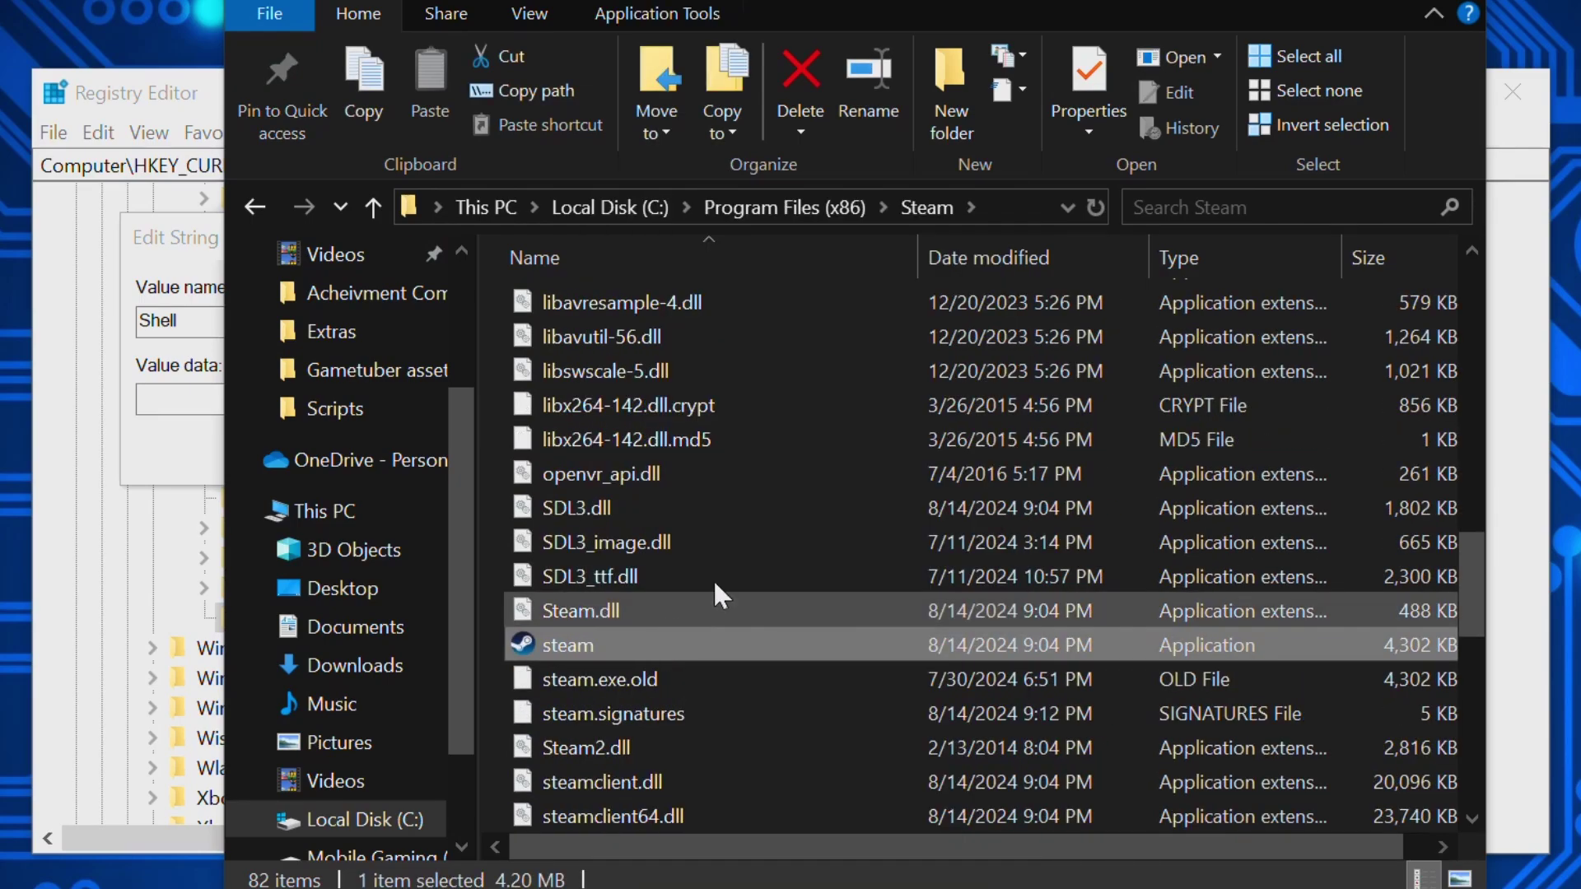
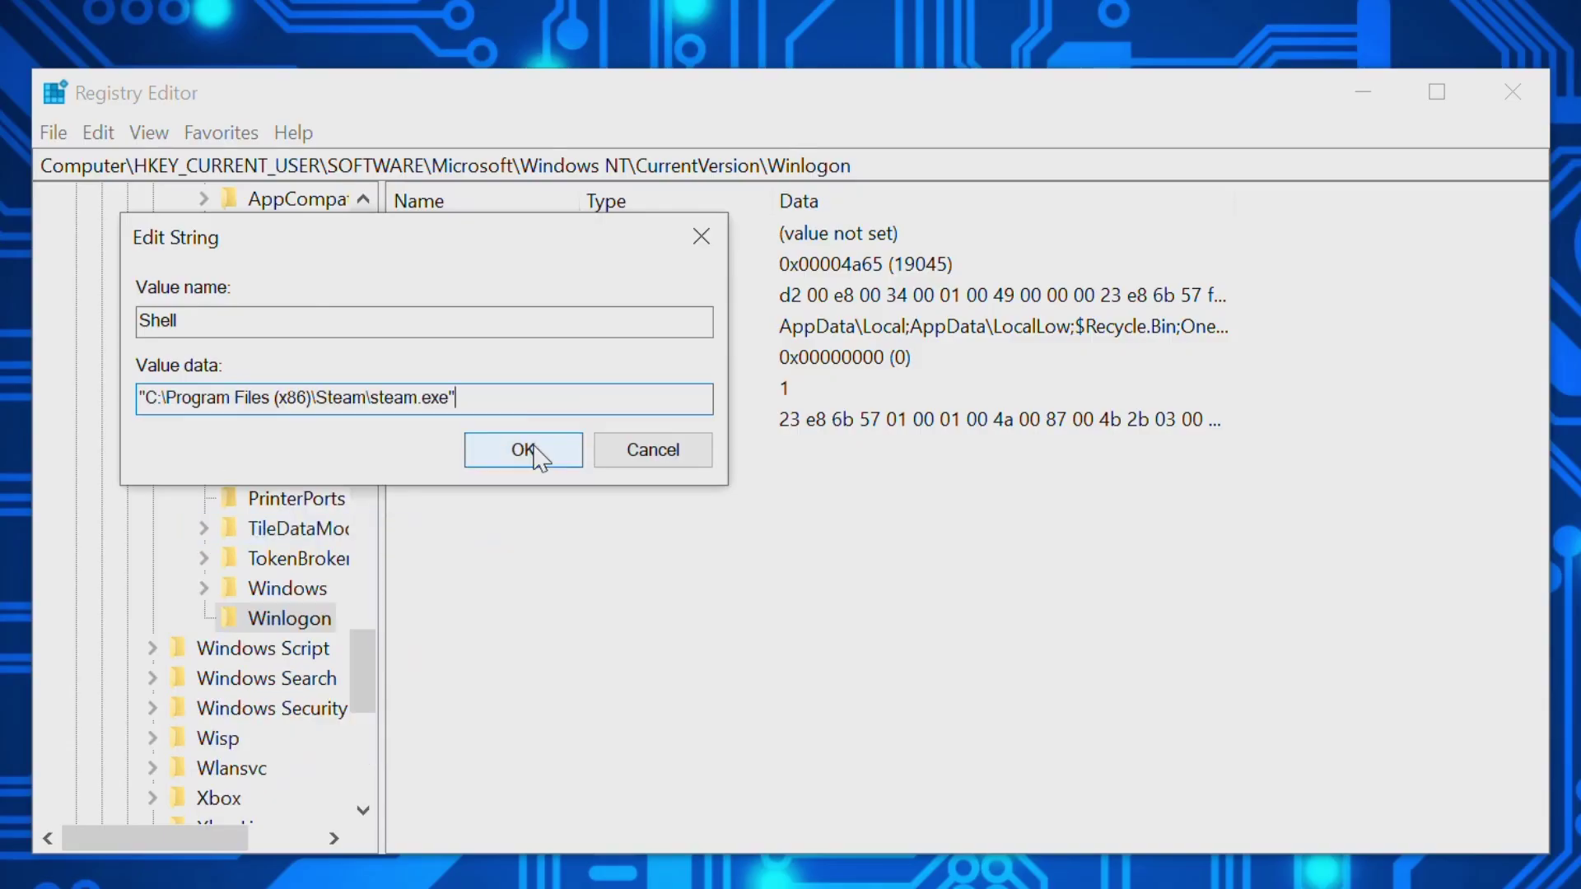
Step: Save the Winlogon Shell value as "C:\Program Files (x86)\Steam\steam.exe" and close Registry Editor
{"action": "left_click", "coordinate": [536, 451]}
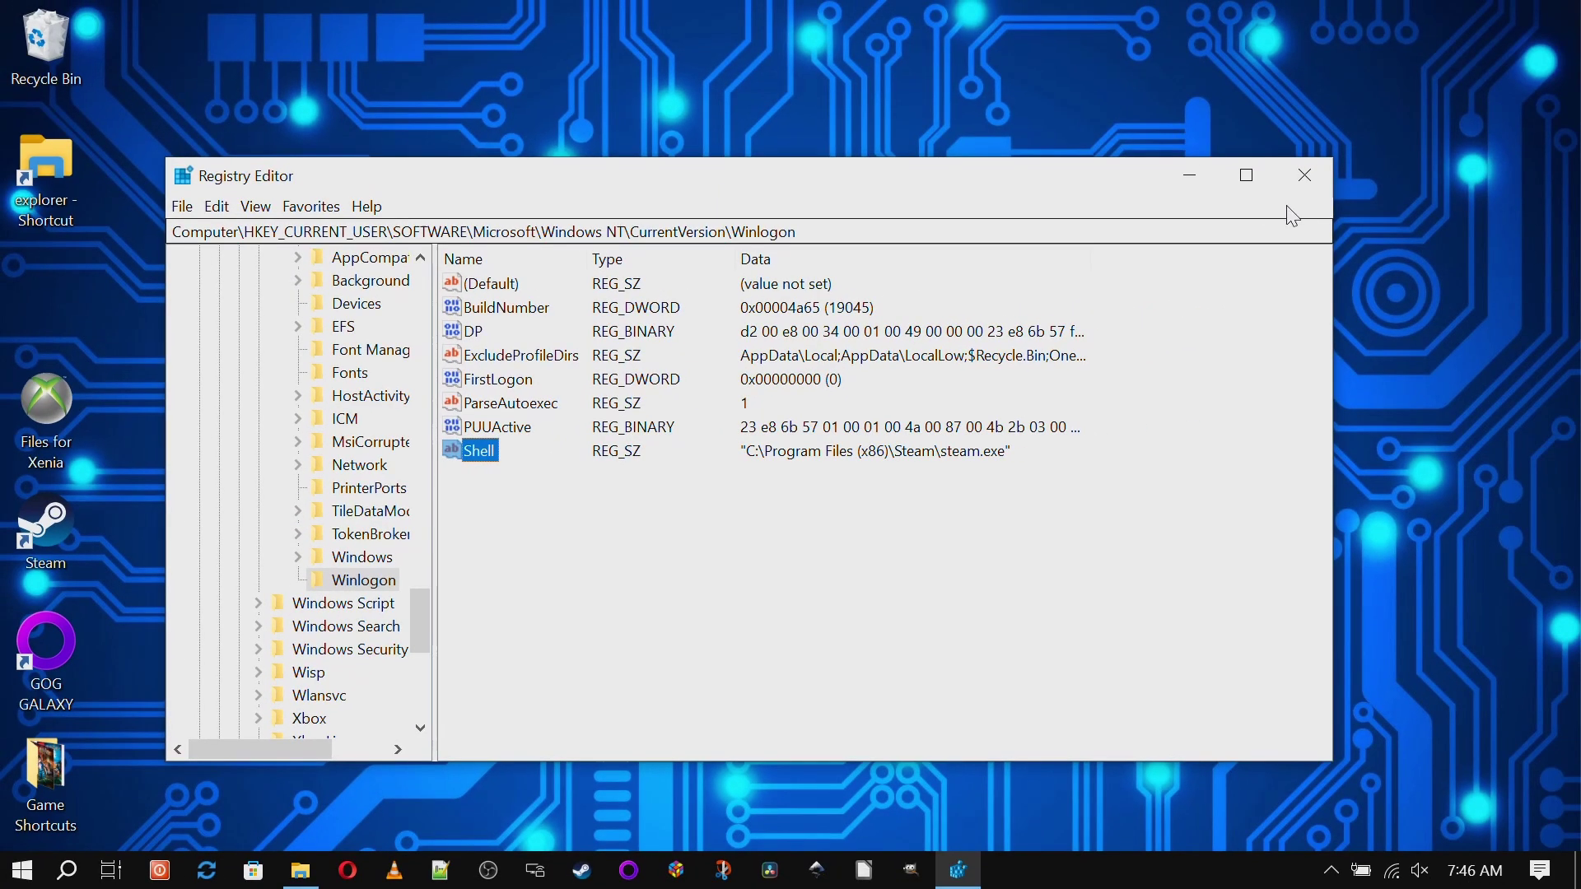
{"action": "left_click", "coordinate": [1305, 175]}
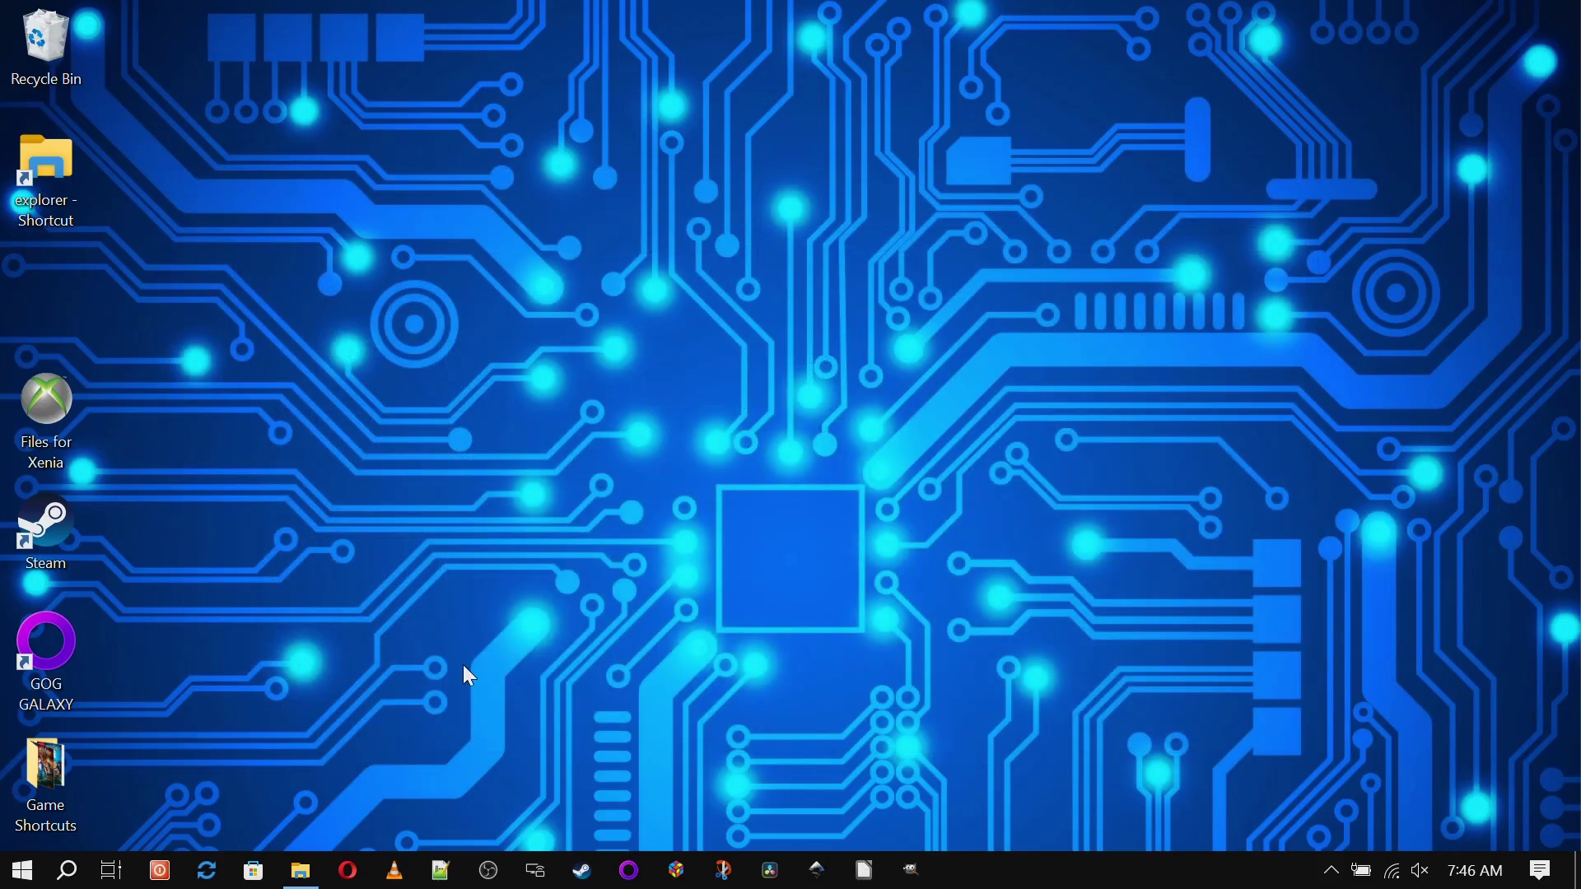
{"action": "key", "text": "super+r"}
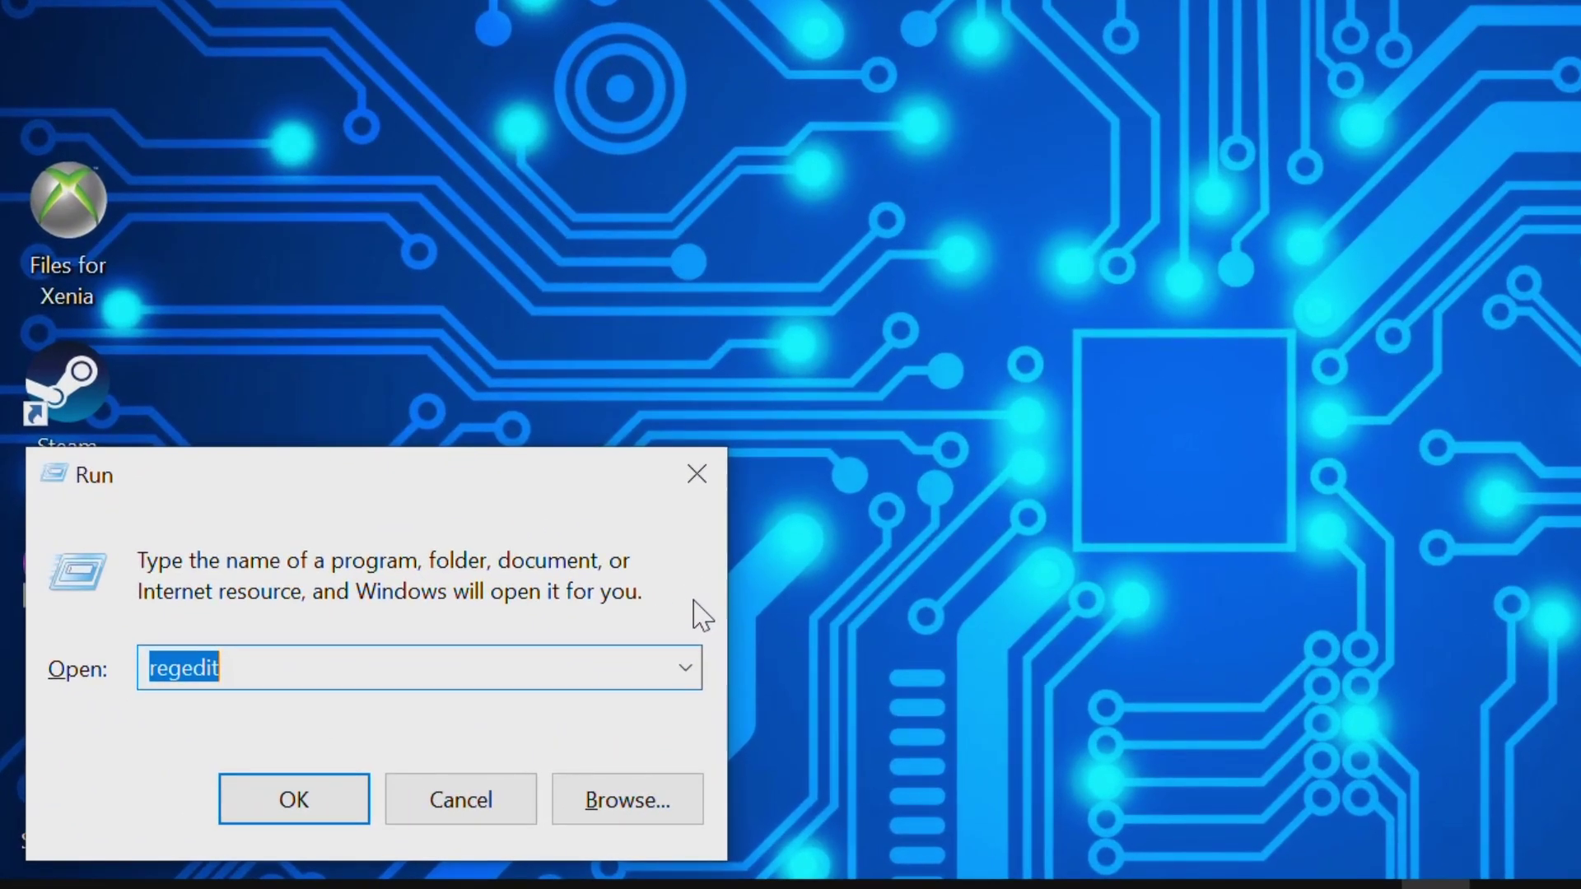
{"action": "type", "text": "net"}
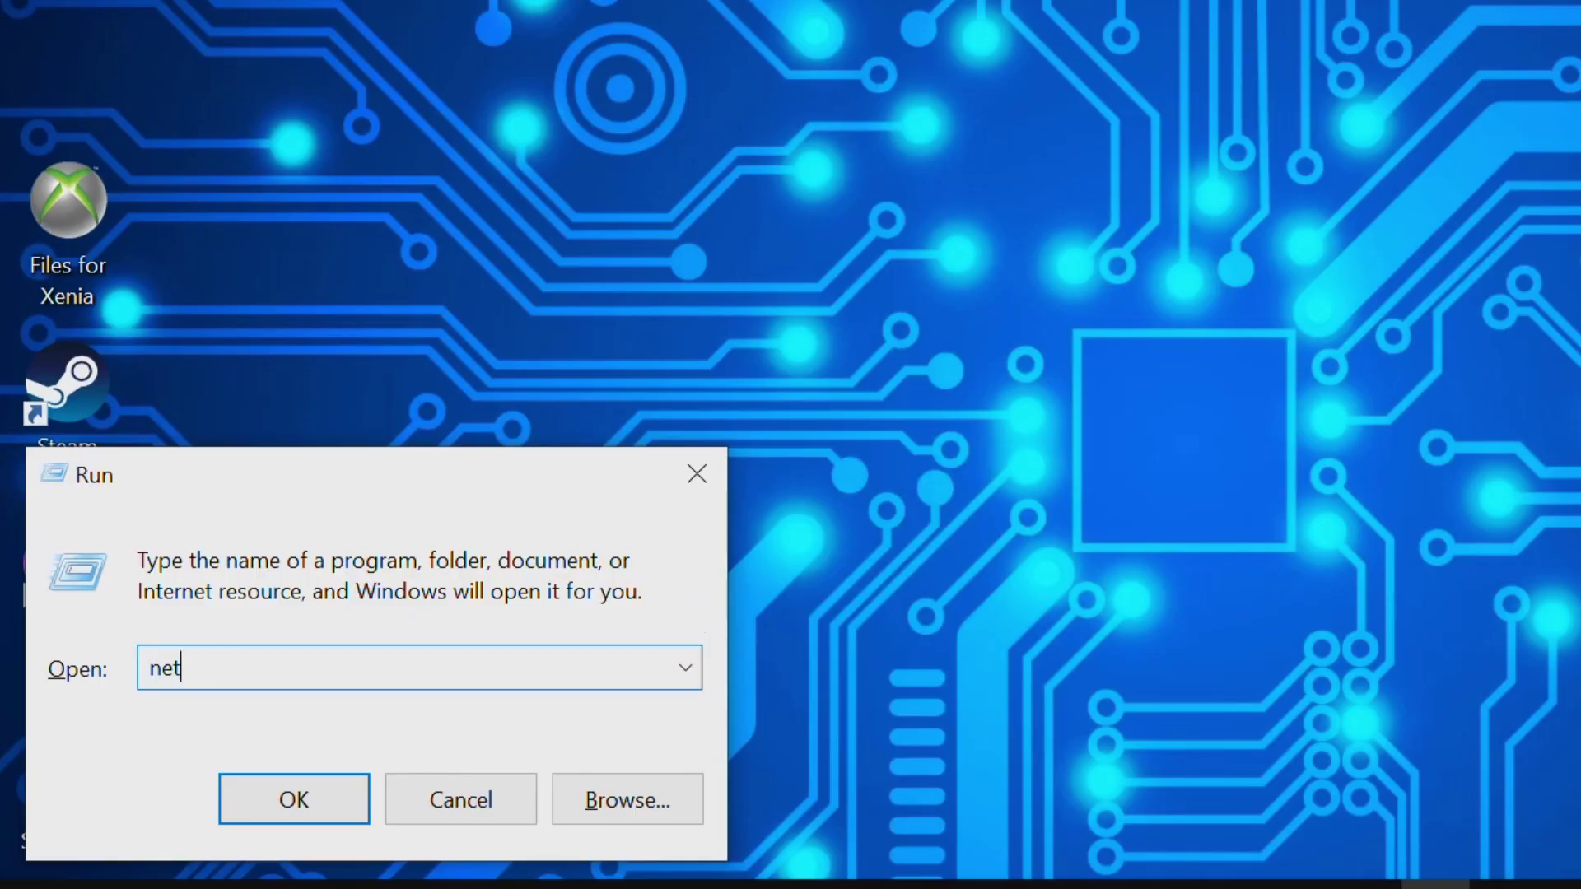
{"action": "type", "text": "plwiz"}
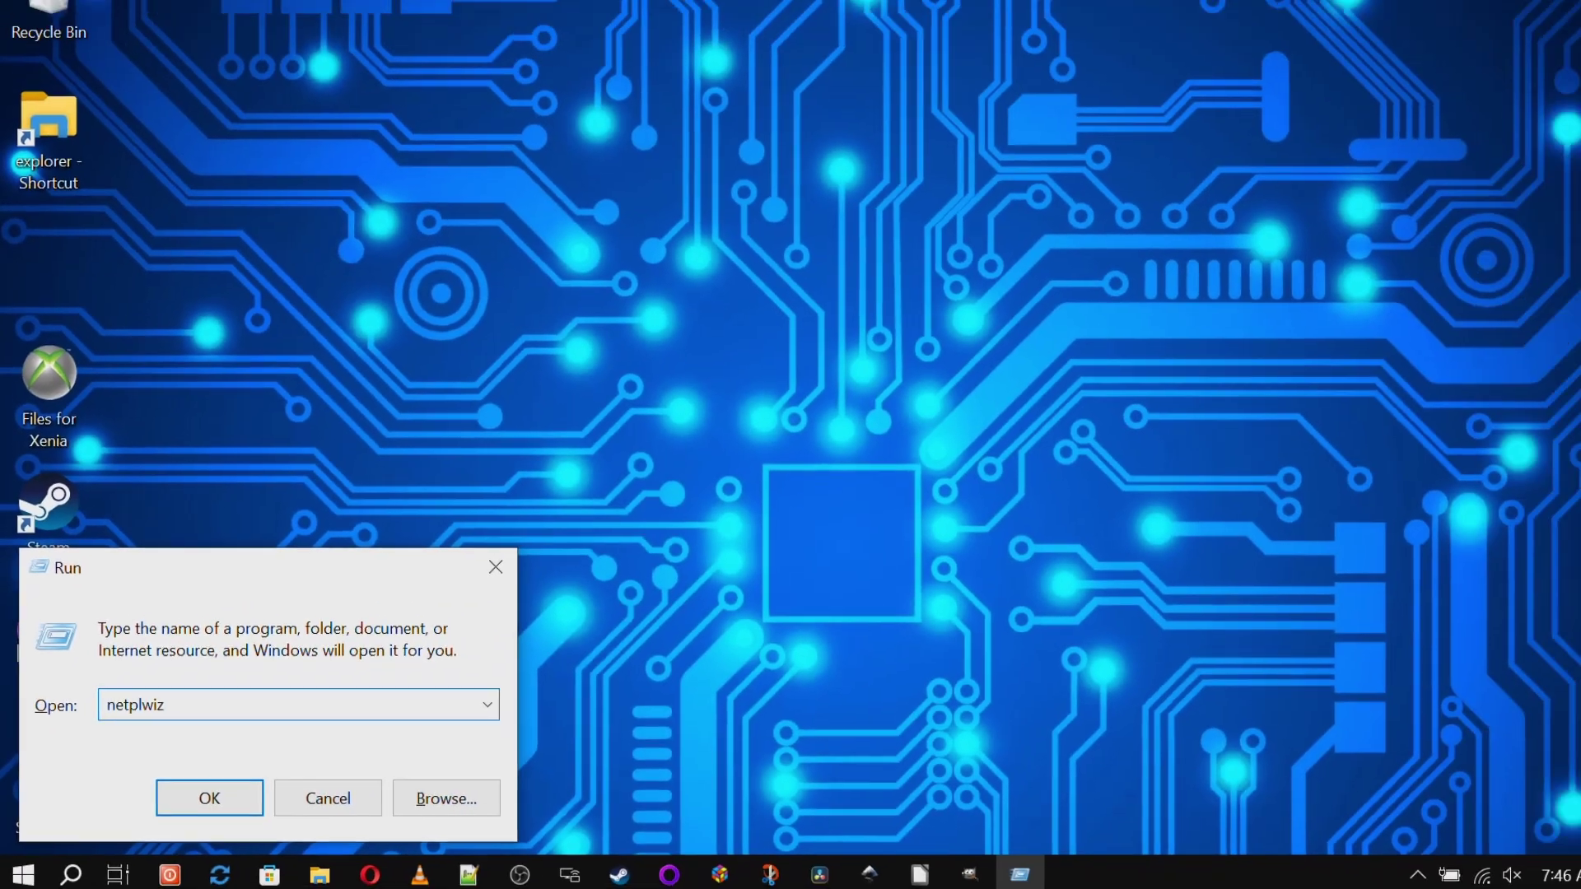
{"action": "key", "text": "Return"}
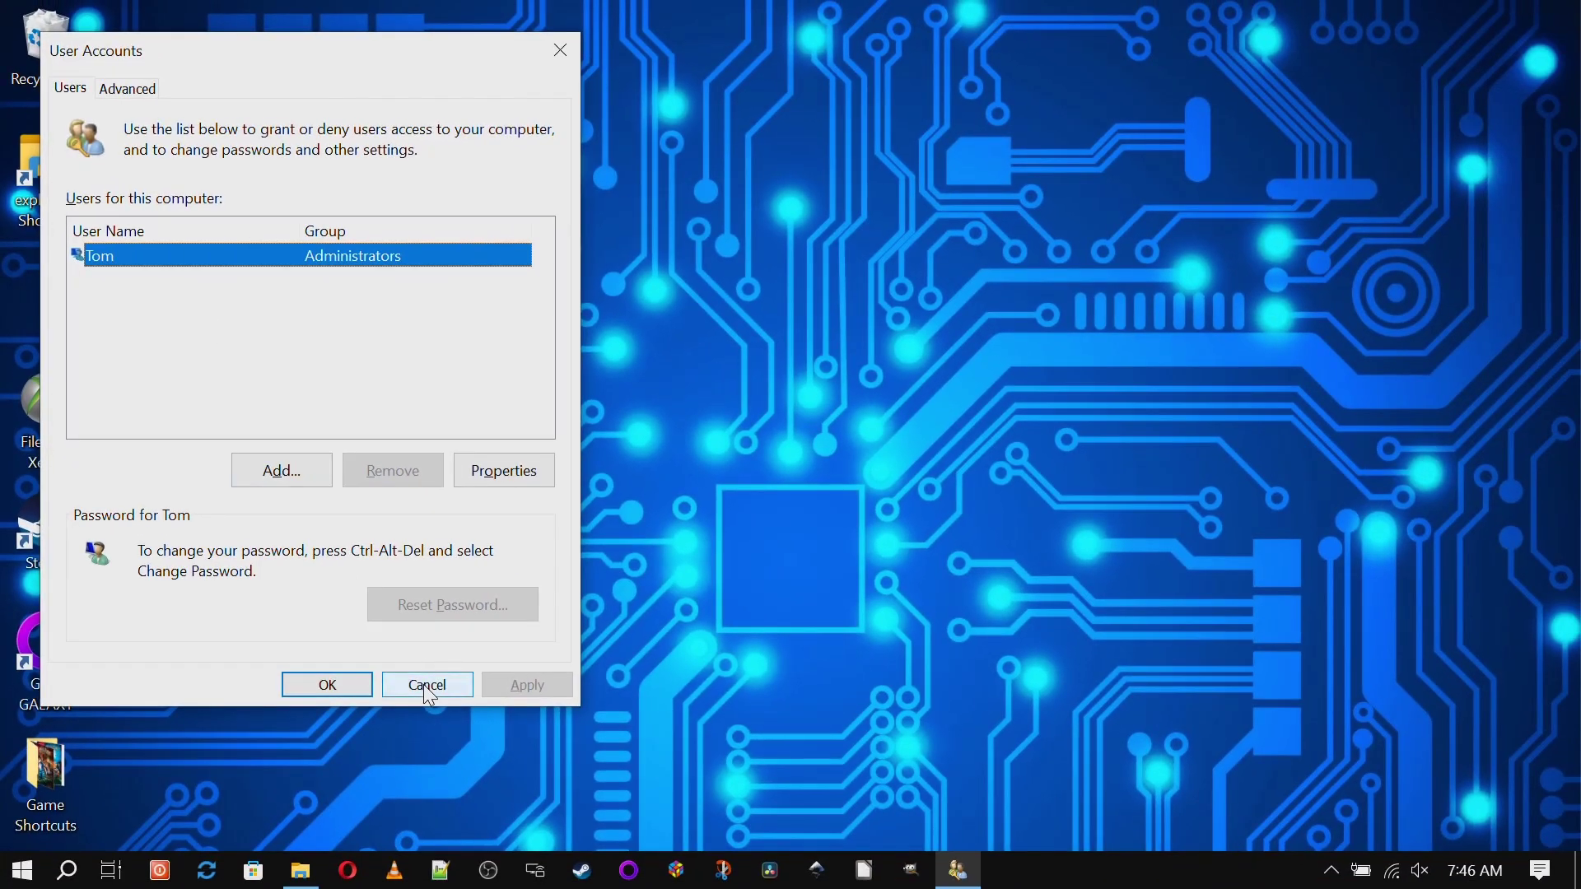
{"action": "left_click", "coordinate": [427, 685]}
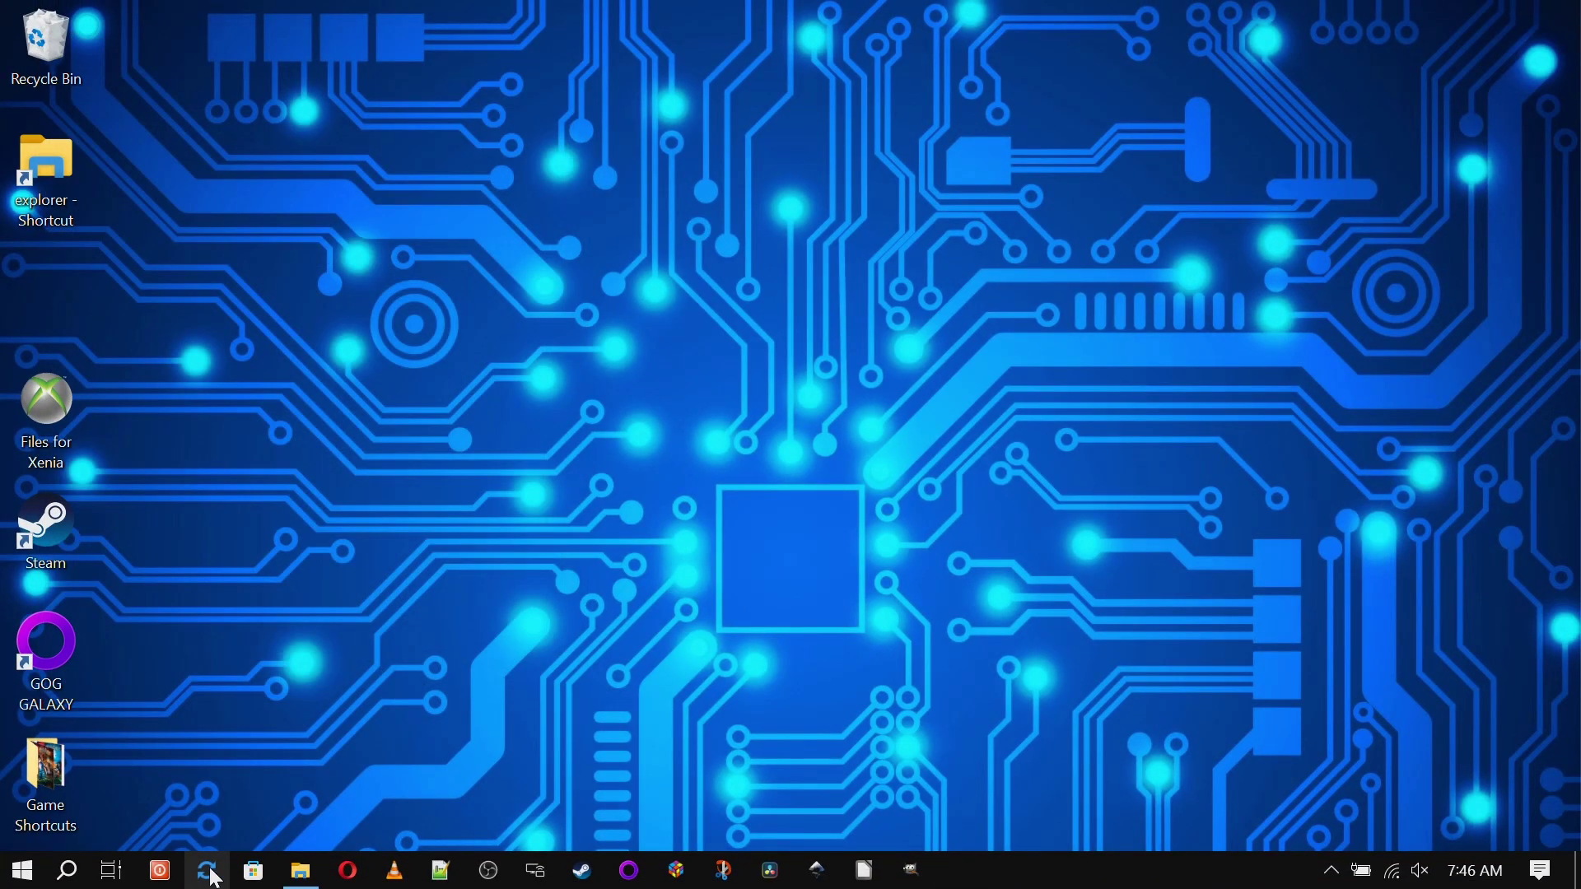
Step: Restart Windows from the Start menu's Power options, restarting anyway while Steam is open
{"action": "left_click", "coordinate": [21, 871]}
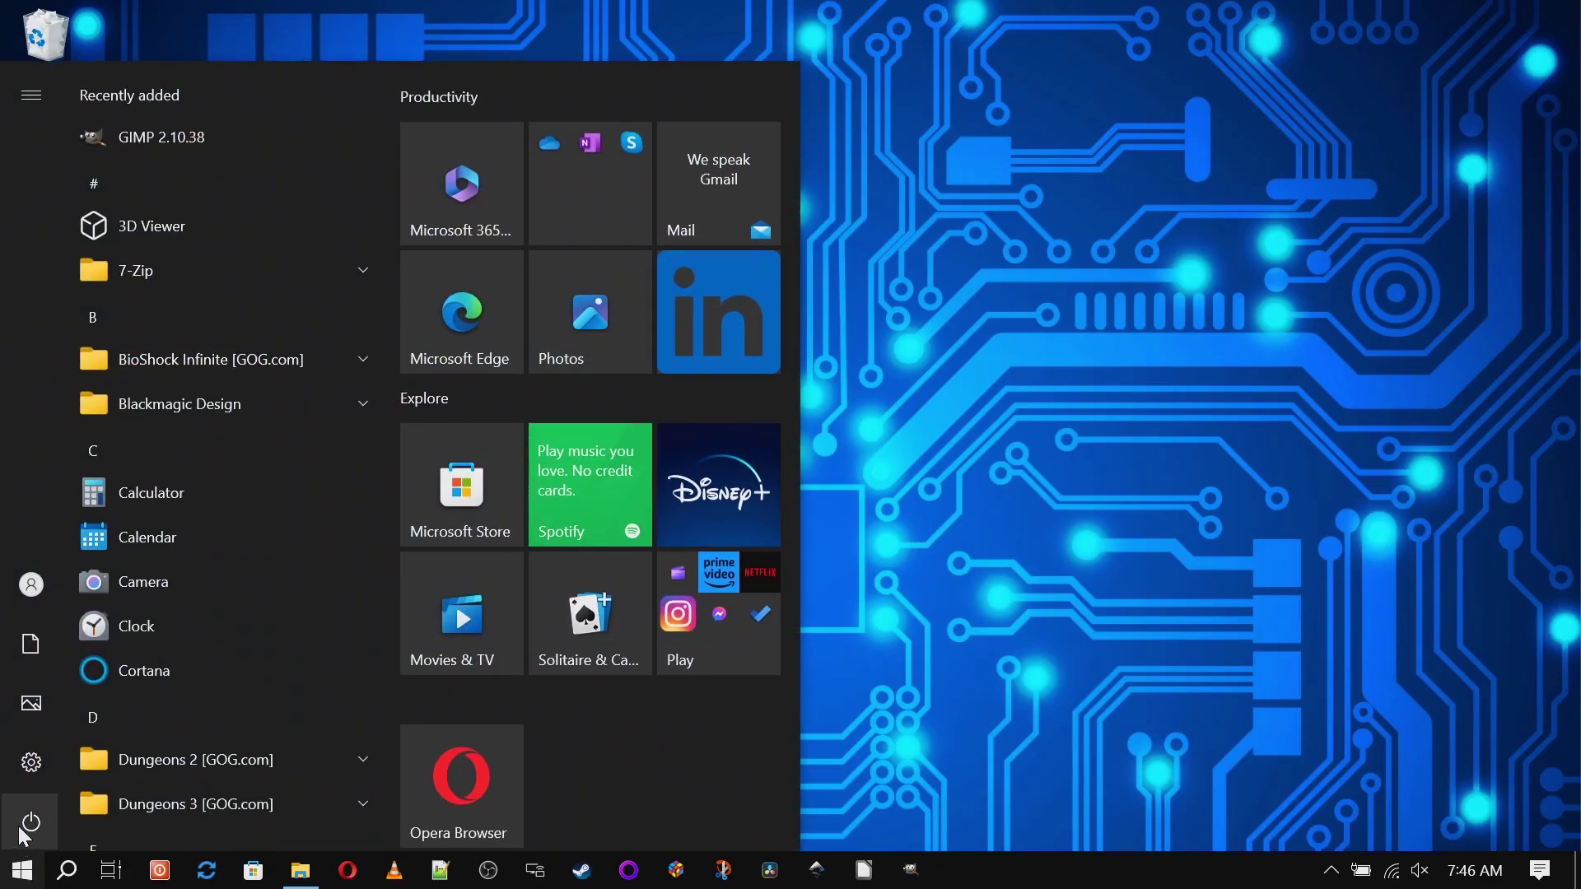
{"action": "left_click", "coordinate": [53, 823]}
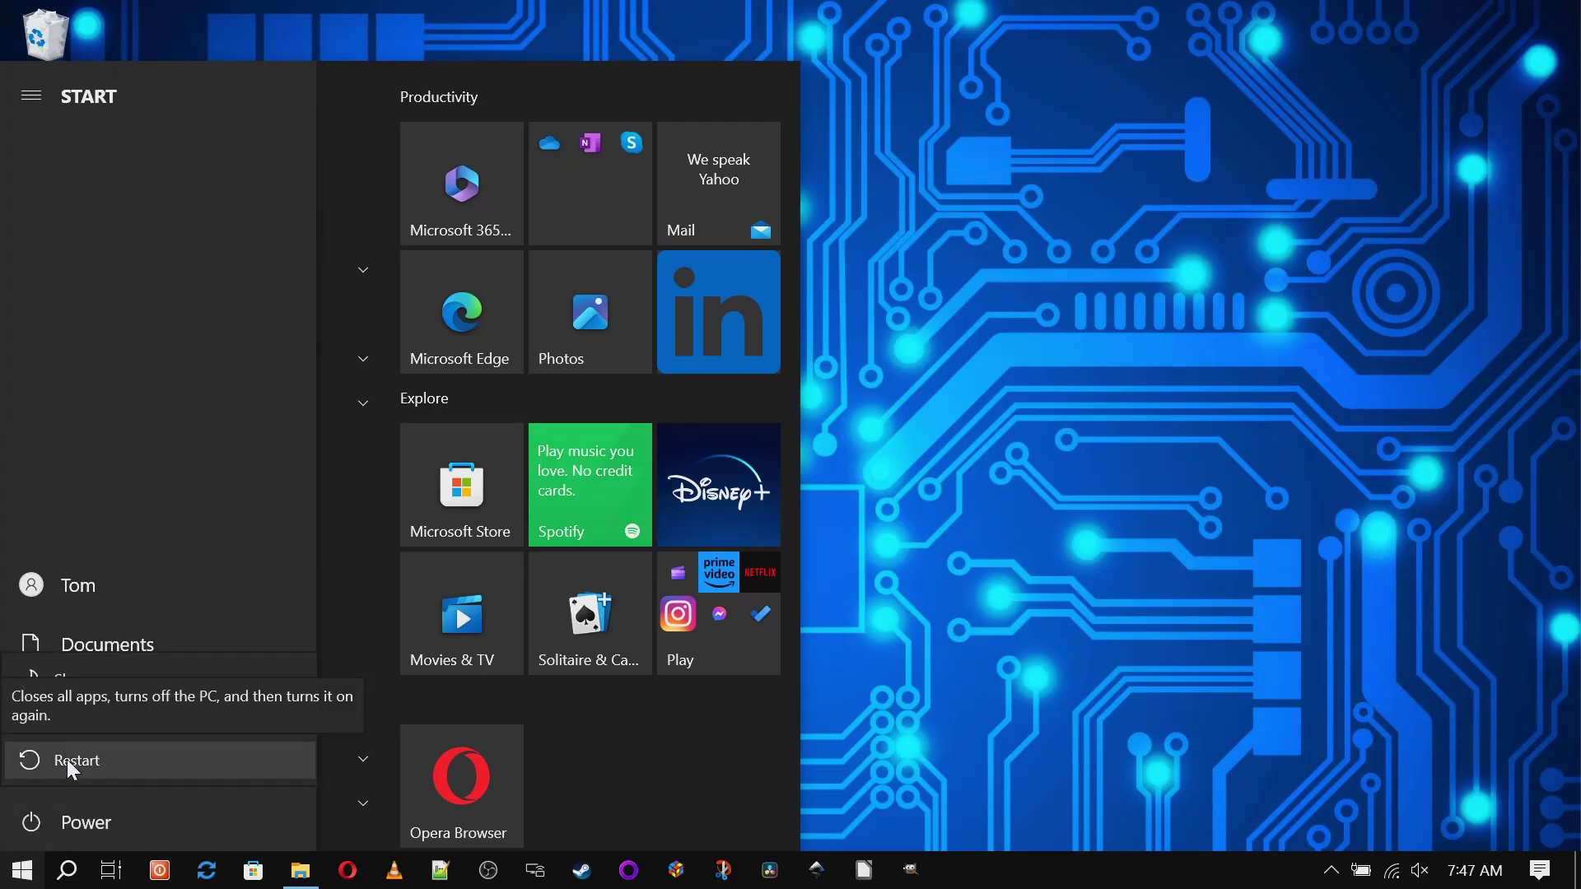
{"action": "left_click", "coordinate": [68, 762]}
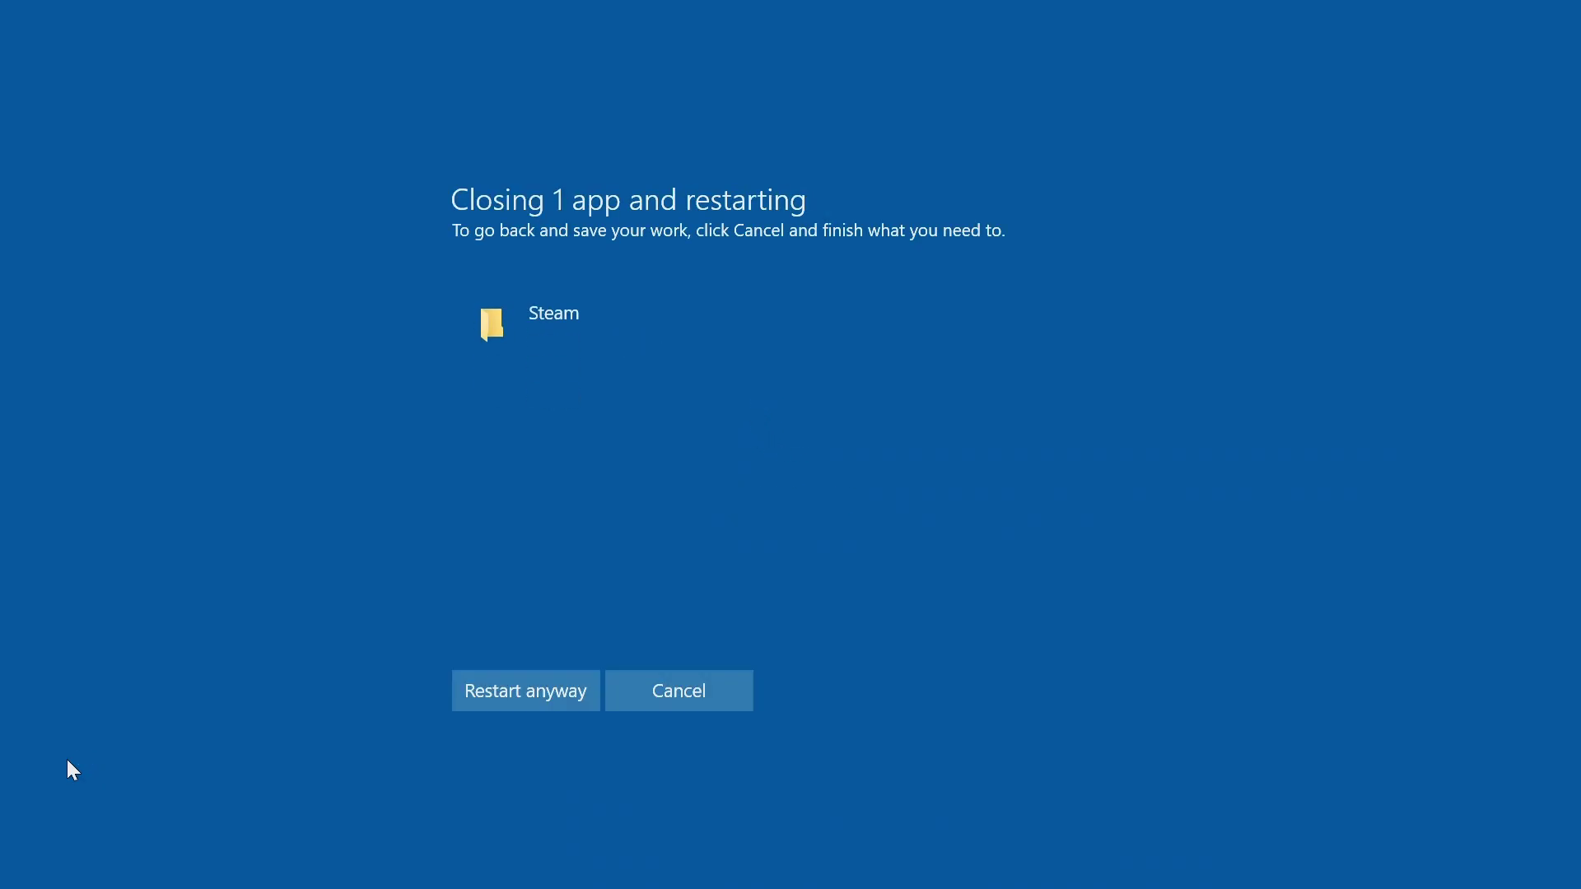
{"action": "left_click", "coordinate": [527, 700]}
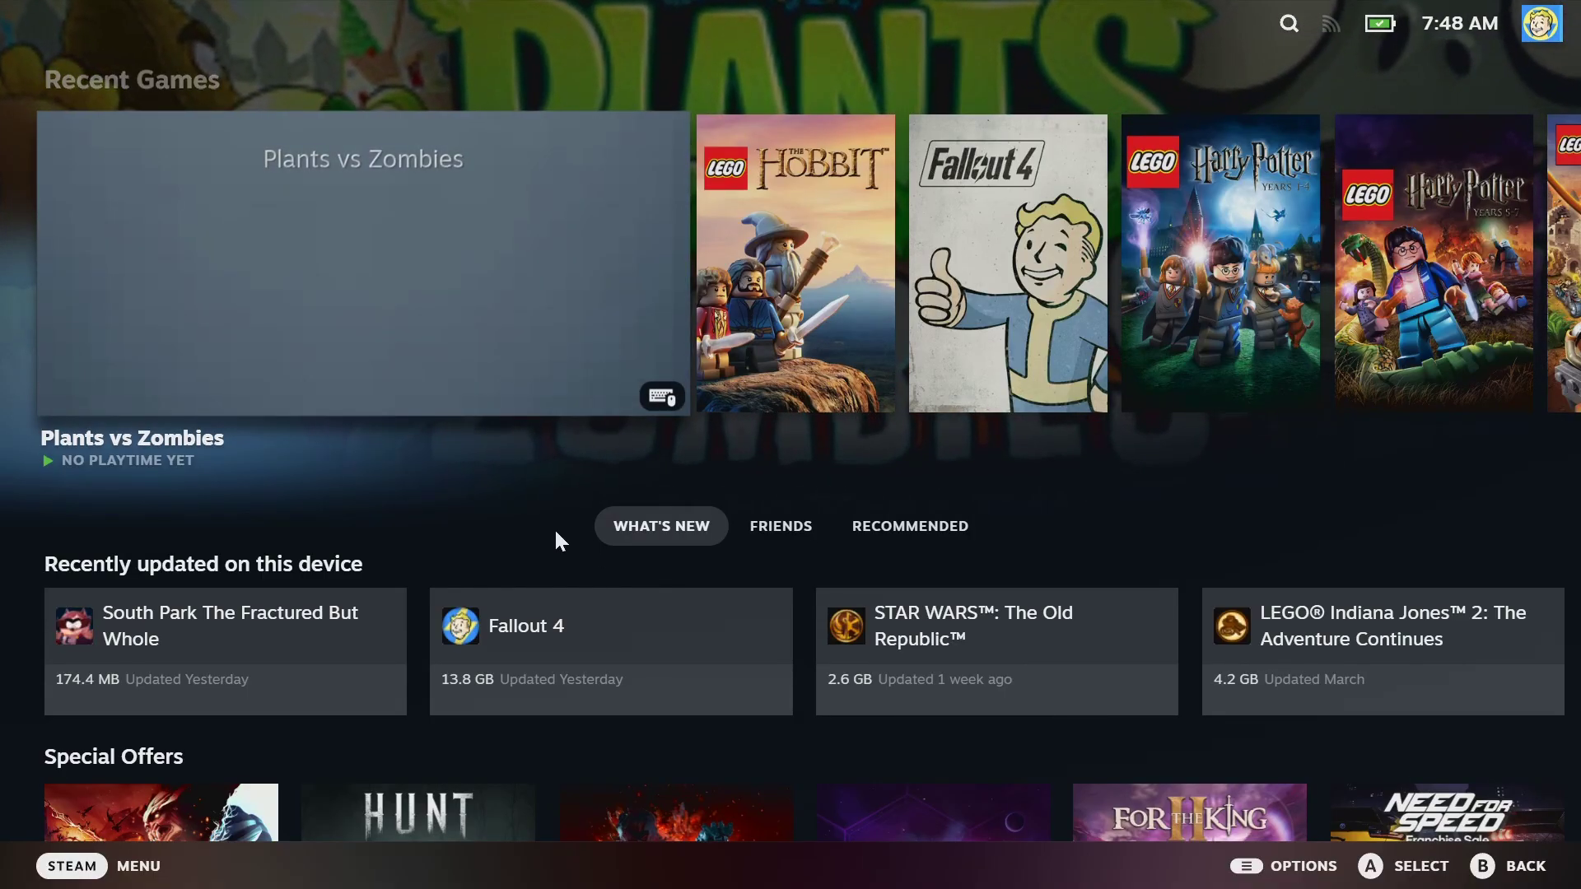
Step: Switch Big Picture to the desktop, launch the _Windows library shortcut, and minimize Steam
{"action": "left_click", "coordinate": [89, 871]}
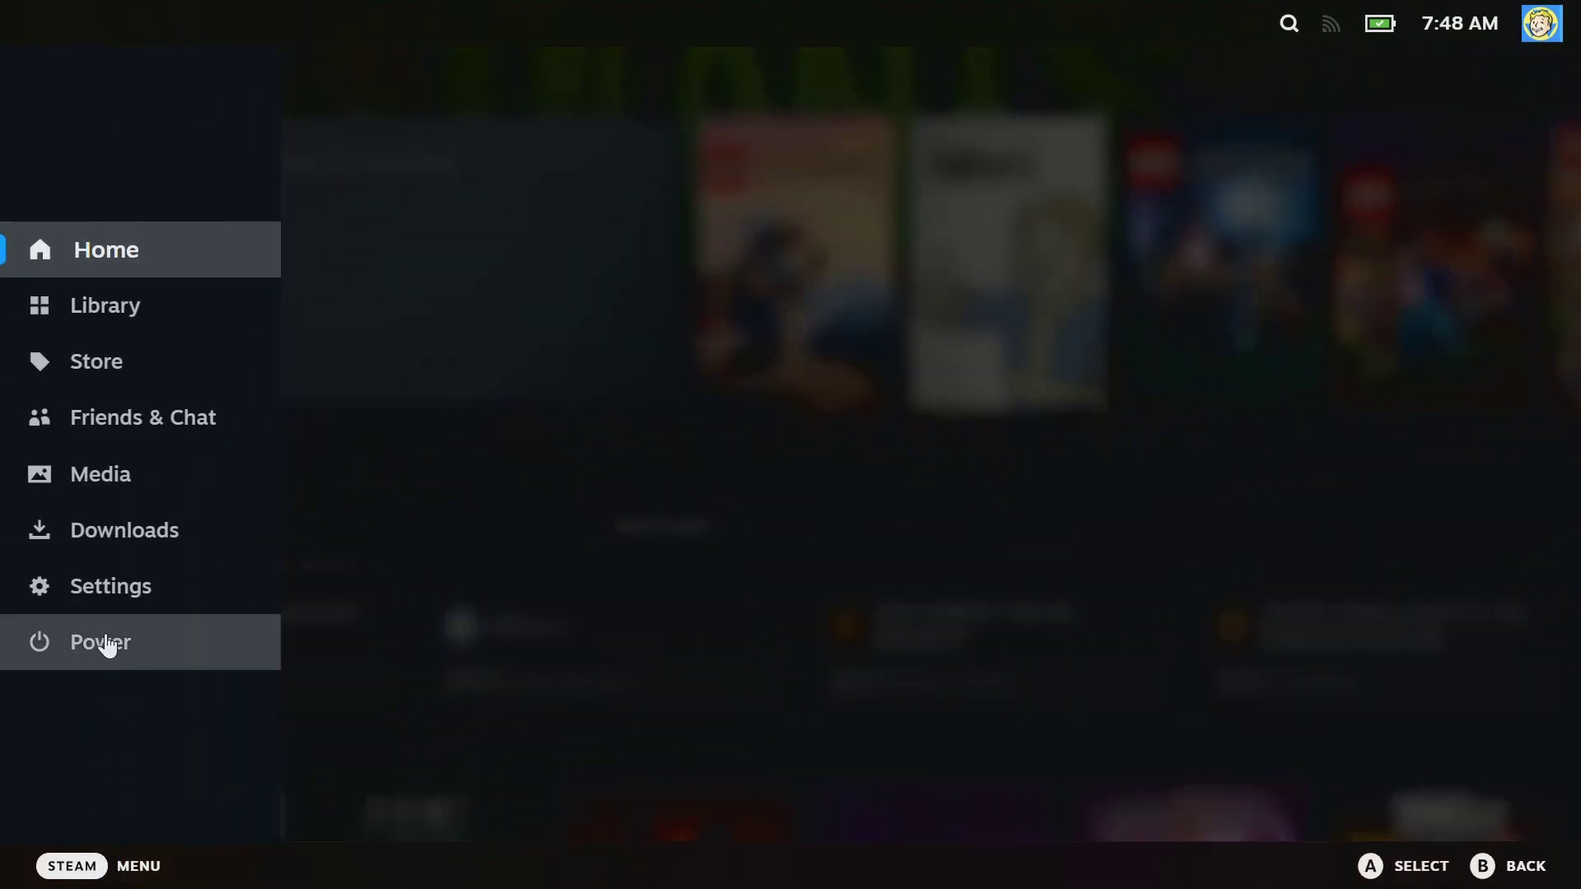
{"action": "left_click", "coordinate": [107, 644]}
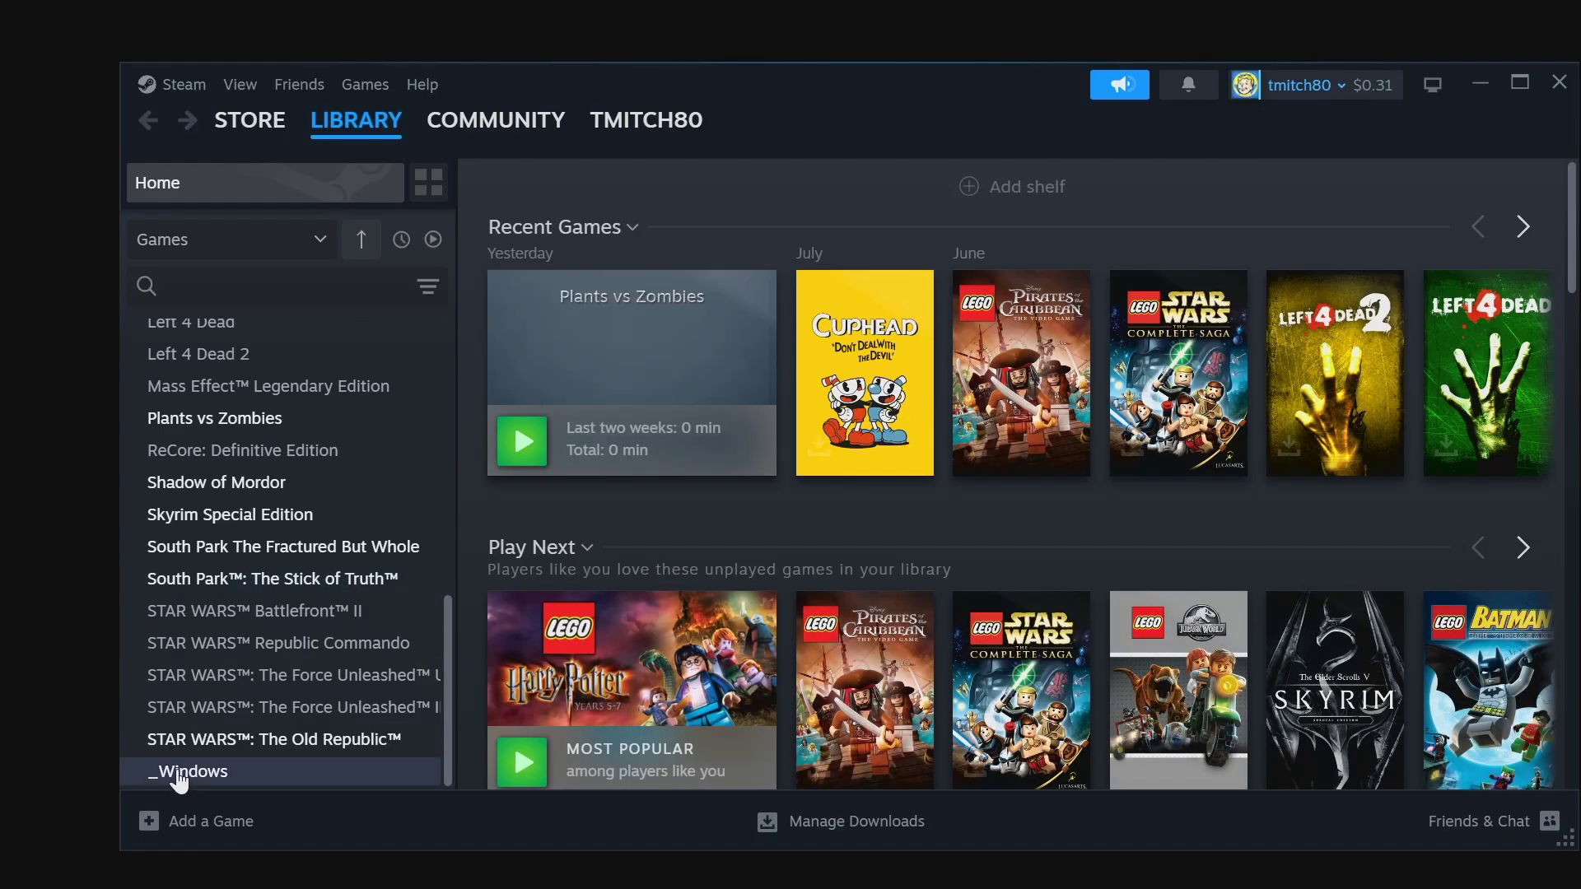
{"action": "left_click", "coordinate": [180, 774]}
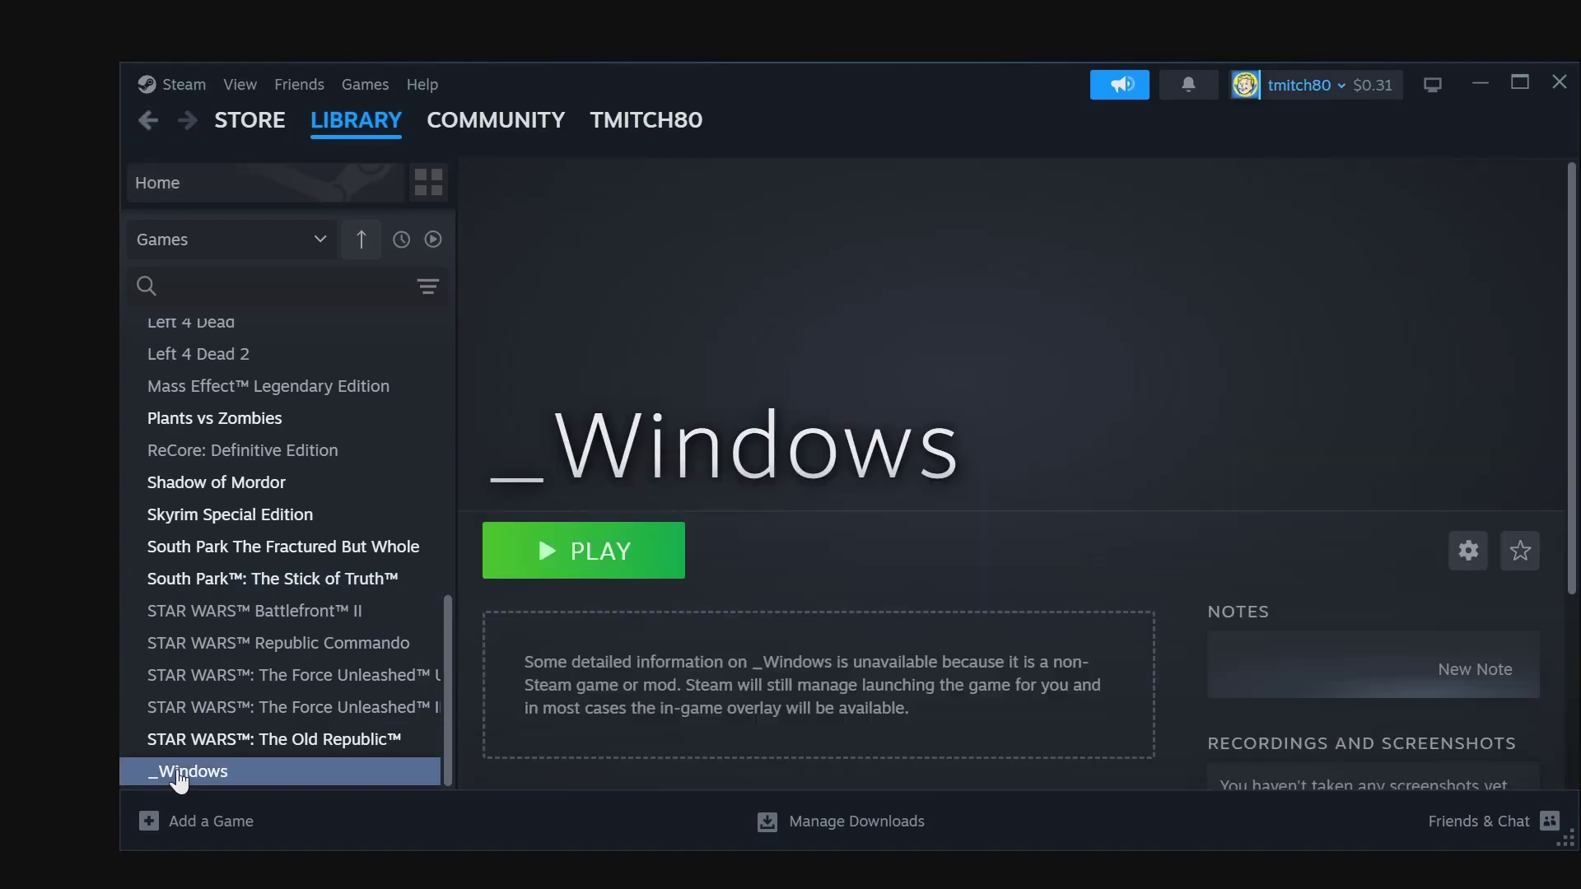
{"action": "left_click", "coordinate": [610, 550]}
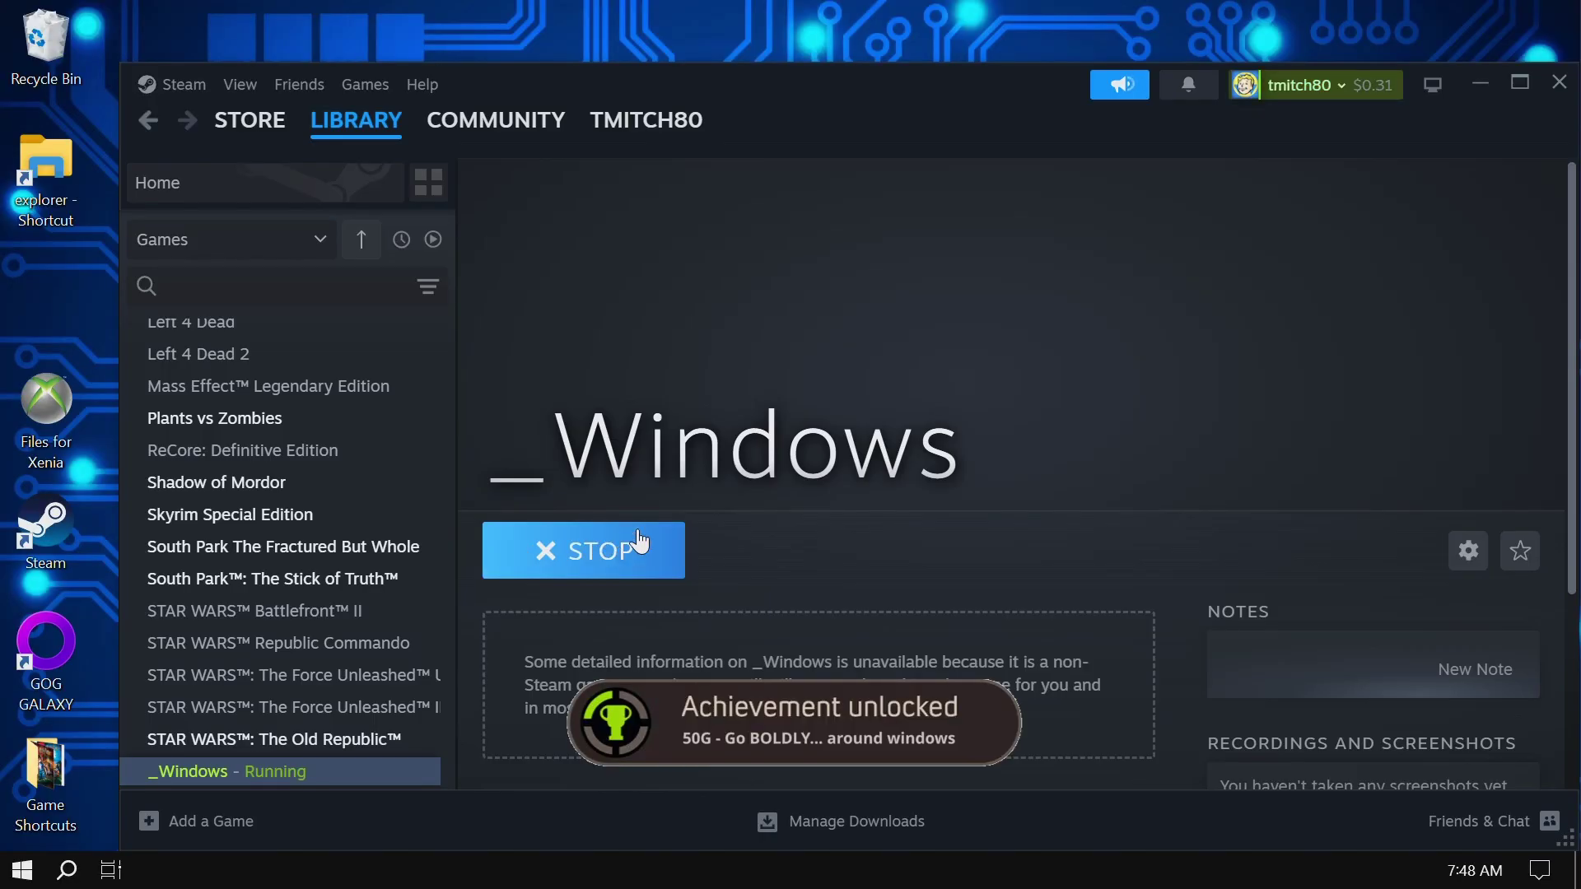
{"action": "left_click", "coordinate": [1482, 83]}
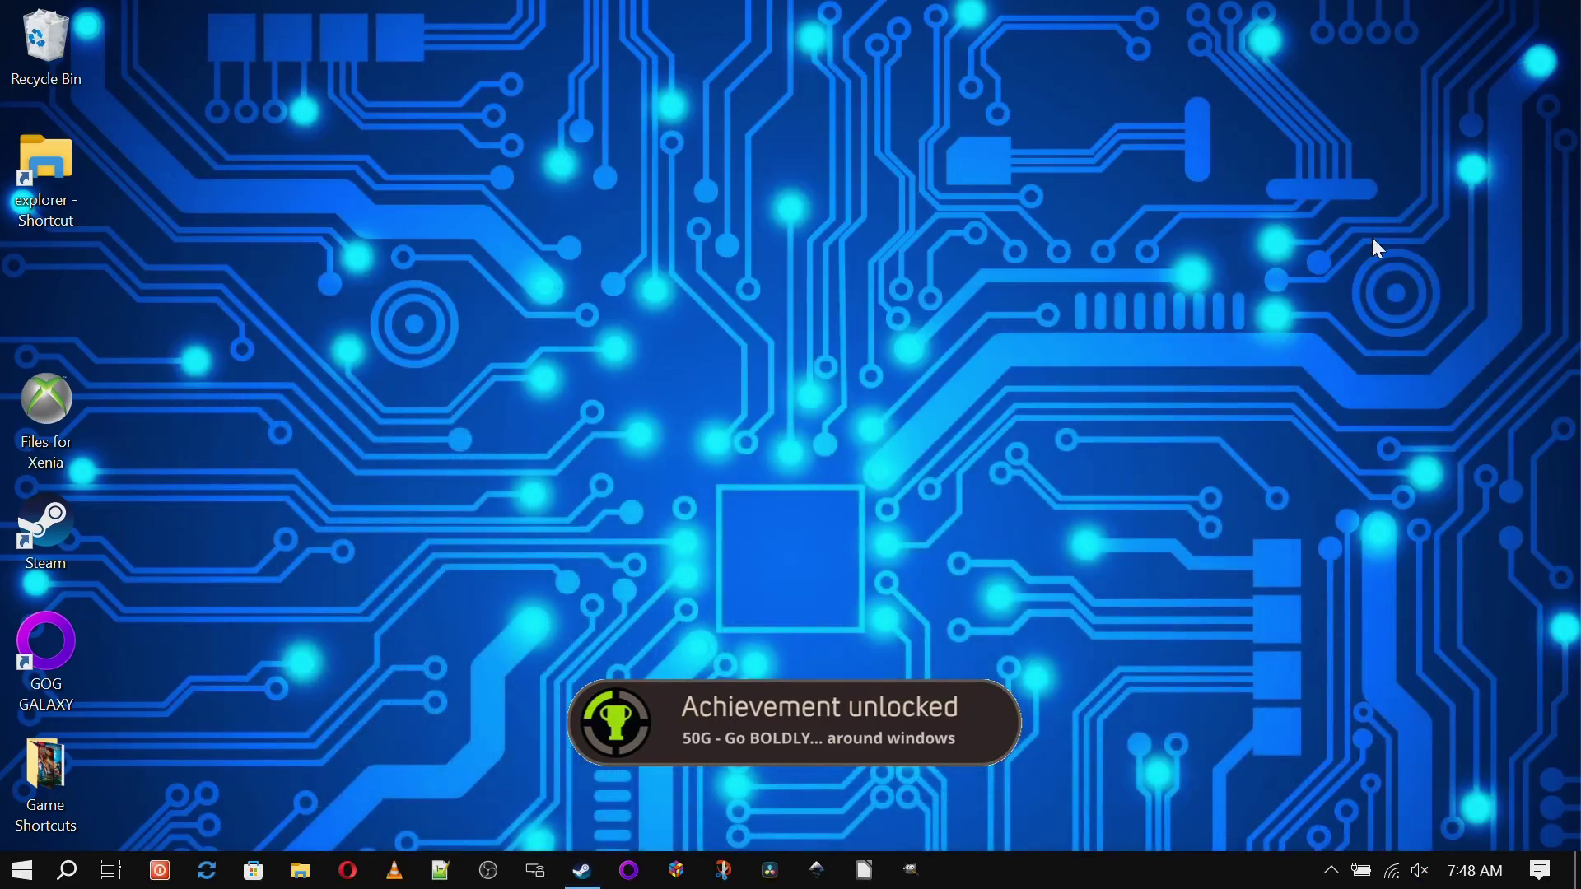